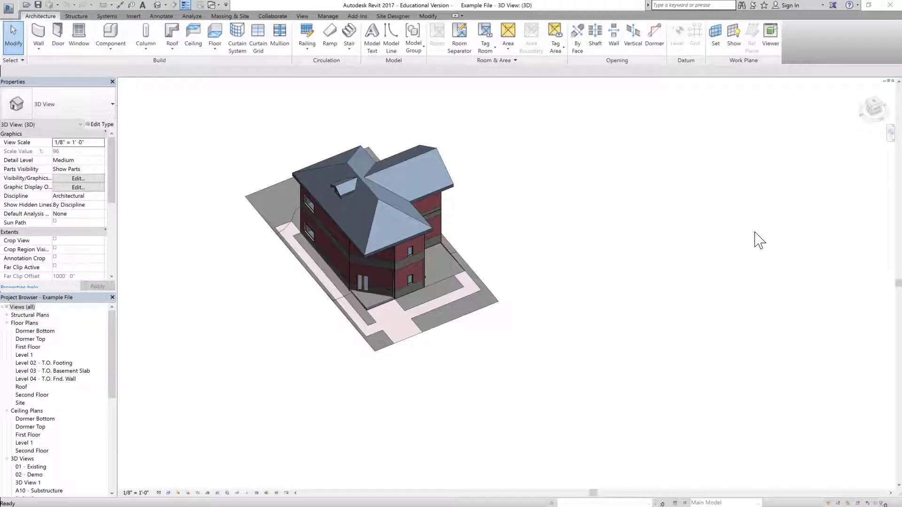
# - Start creating a shared parameter file and browse to the BIM Videos folder inside Teaching on the Dell portable hard drive (D:)
pyautogui.scroll(3, 275, 123)
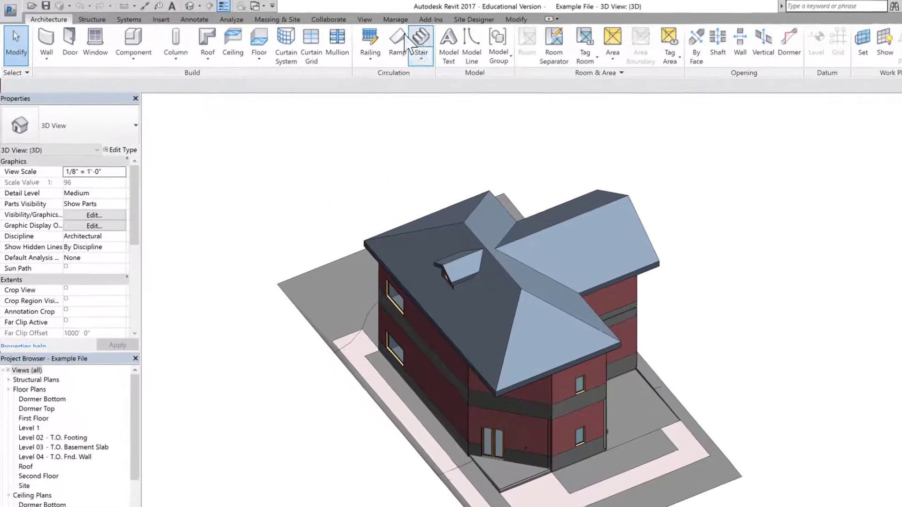
pyautogui.click(395, 19)
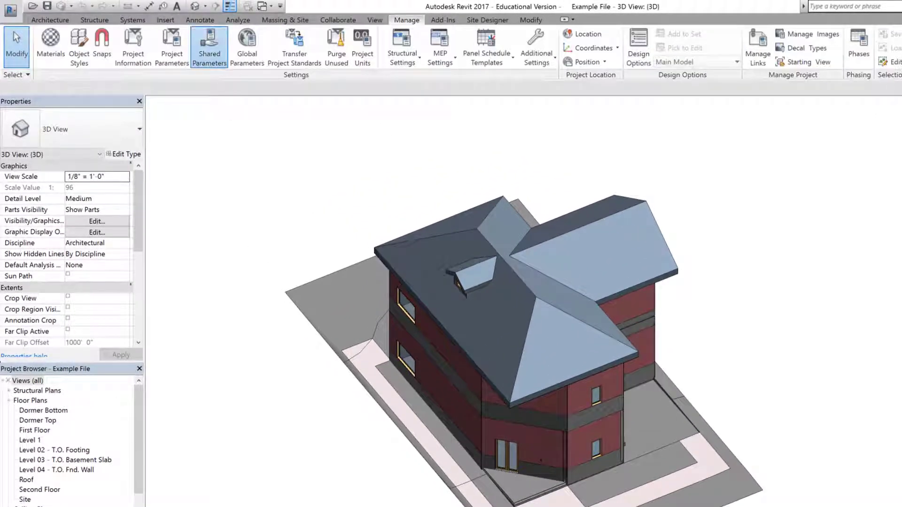
pyautogui.click(209, 47)
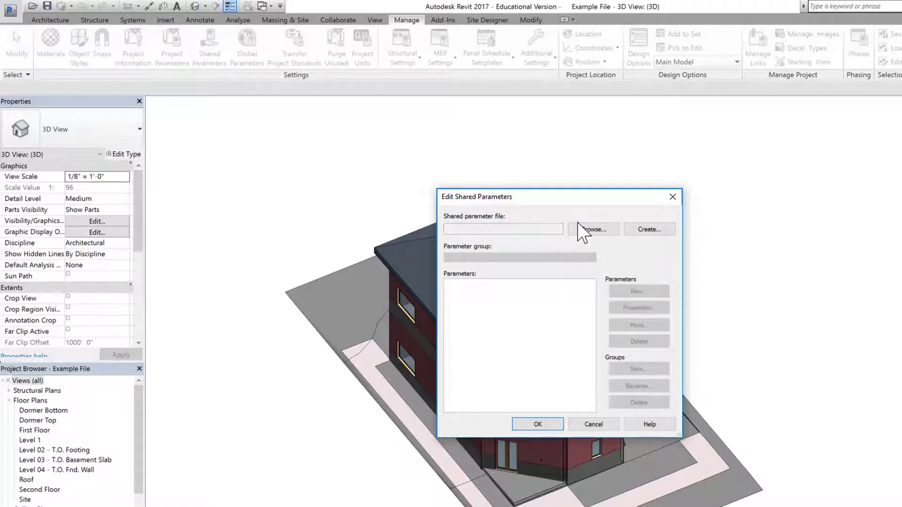
pyautogui.click(655, 230)
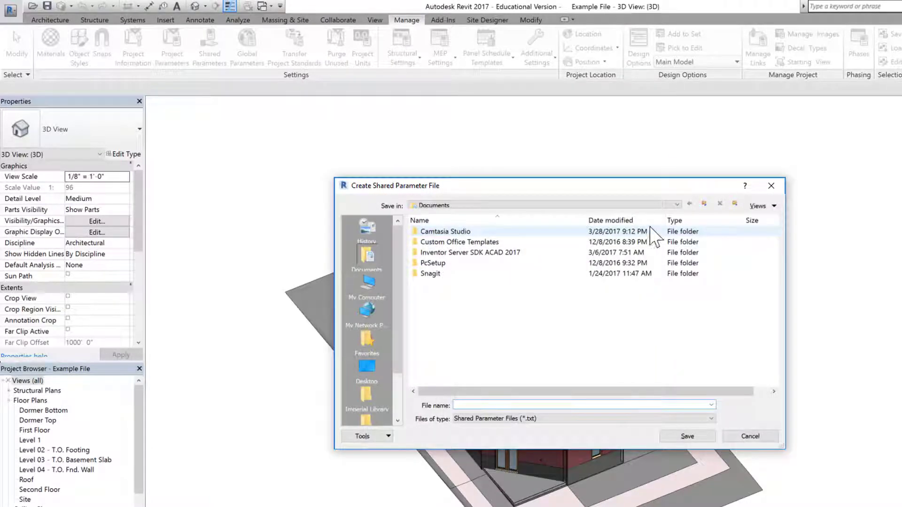
pyautogui.moveTo(401, 305); pyautogui.dragTo(402, 315)
pyautogui.click(482, 206)
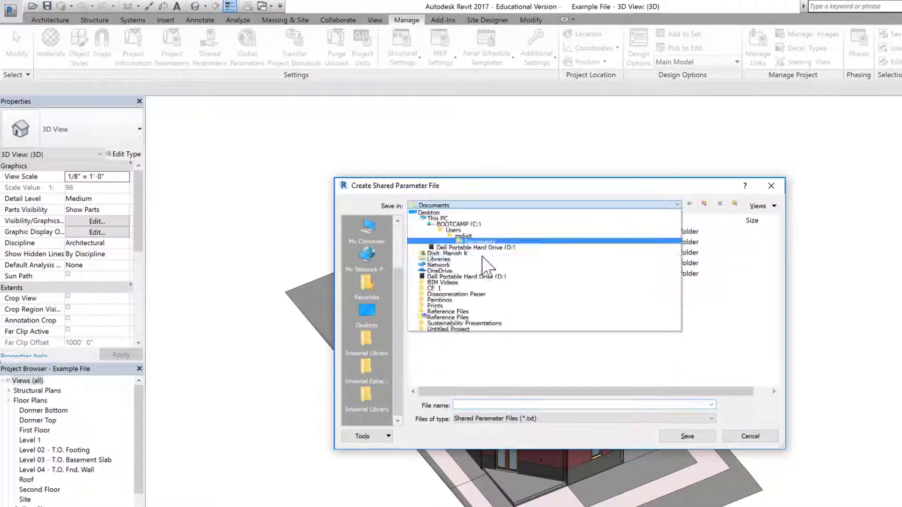
pyautogui.click(482, 249)
pyautogui.doubleClick(429, 242)
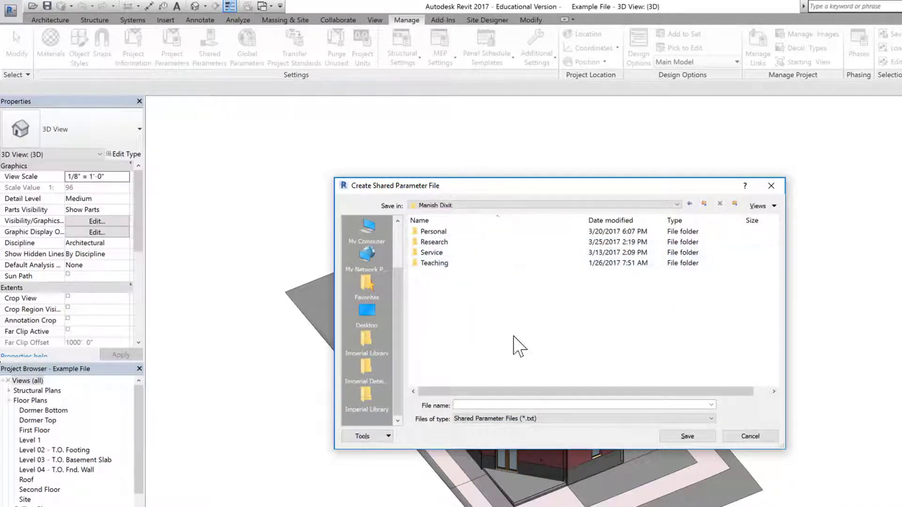
pyautogui.doubleClick(453, 263)
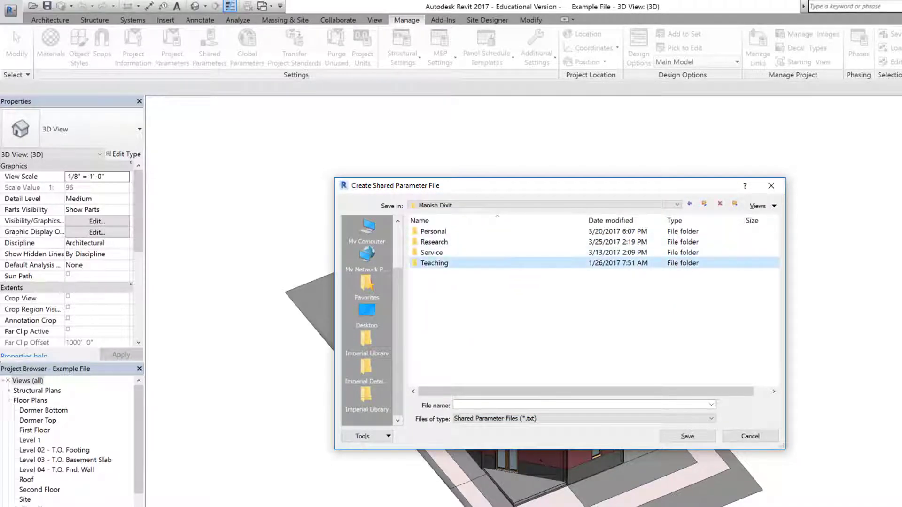
pyautogui.doubleClick(438, 231)
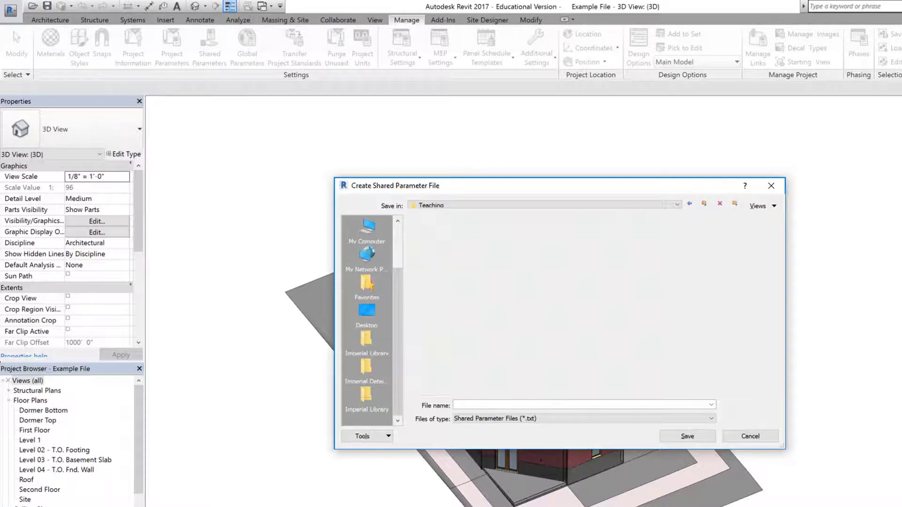
# - Name the shared parameter file 4D Parameters and save it in the BIM Videos folder
pyautogui.click(691, 404)
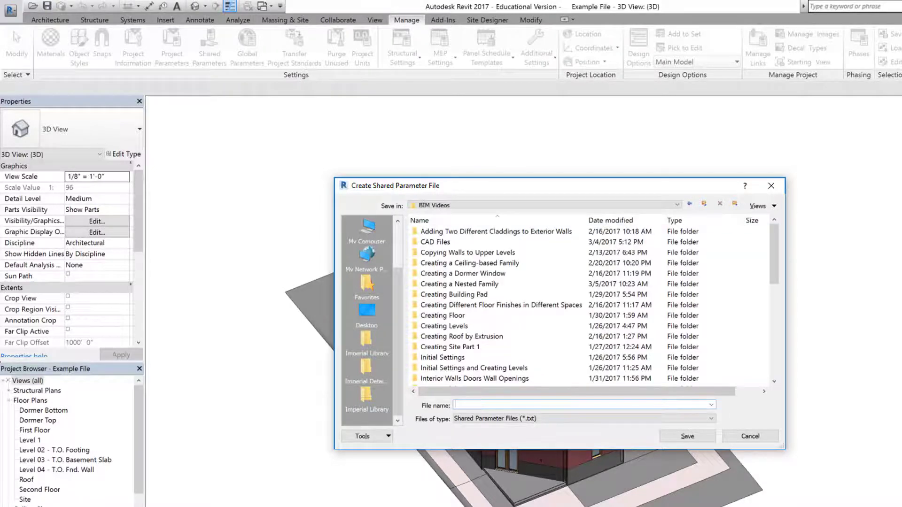
pyautogui.write('4D Parameters')
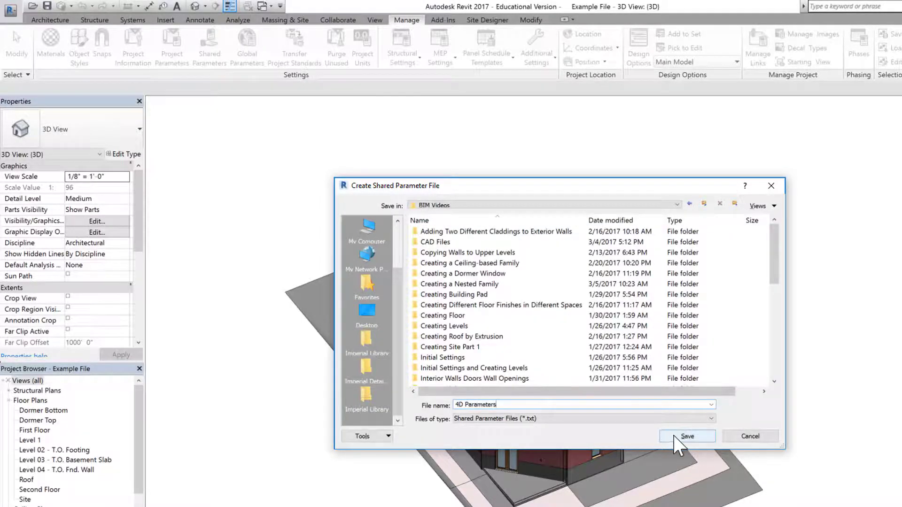
pyautogui.click(687, 436)
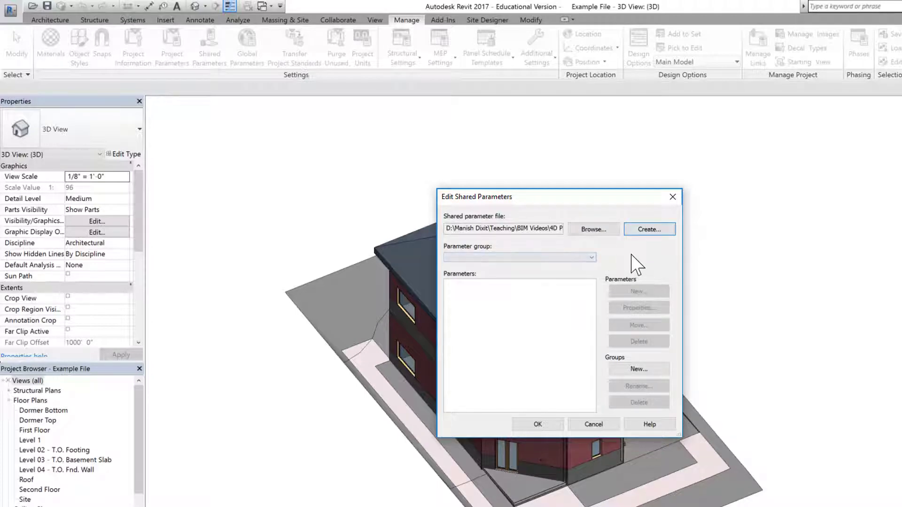
# - Create a shared parameter group named 4D Simulation in the new parameter file
pyautogui.click(590, 257)
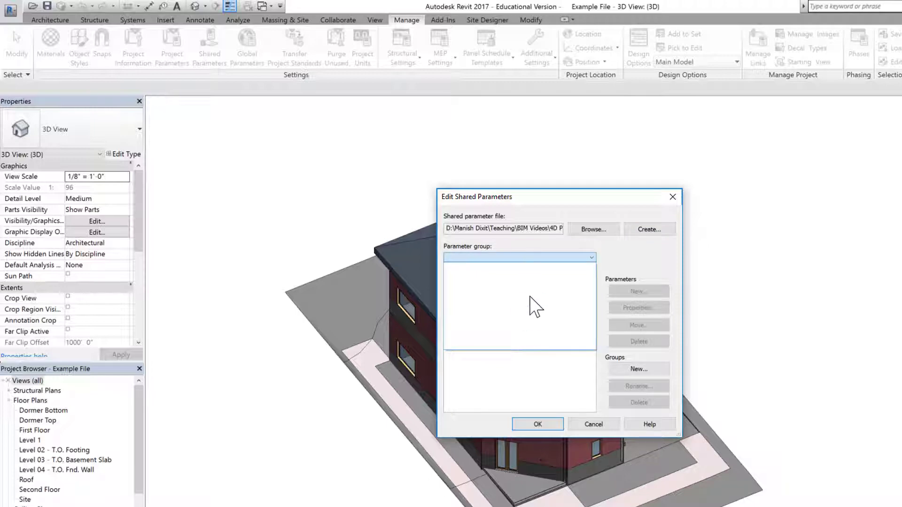
pyautogui.click(619, 262)
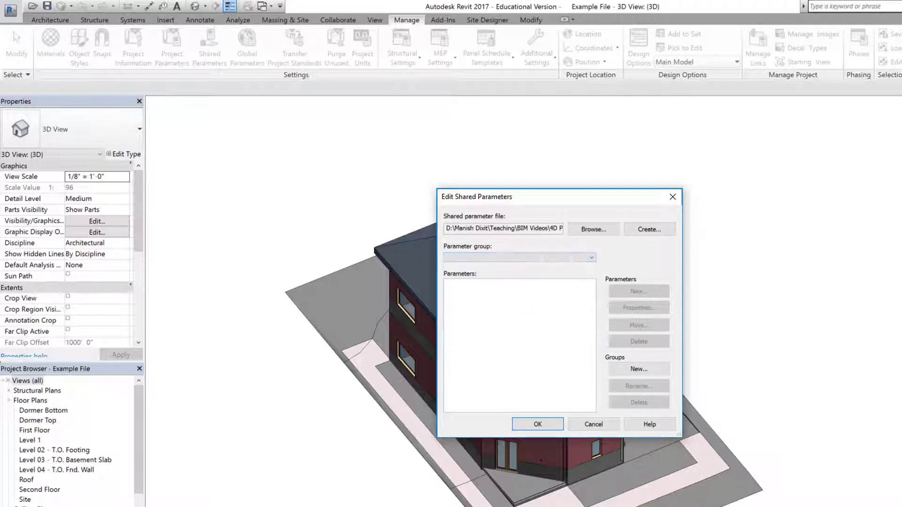
pyautogui.click(632, 369)
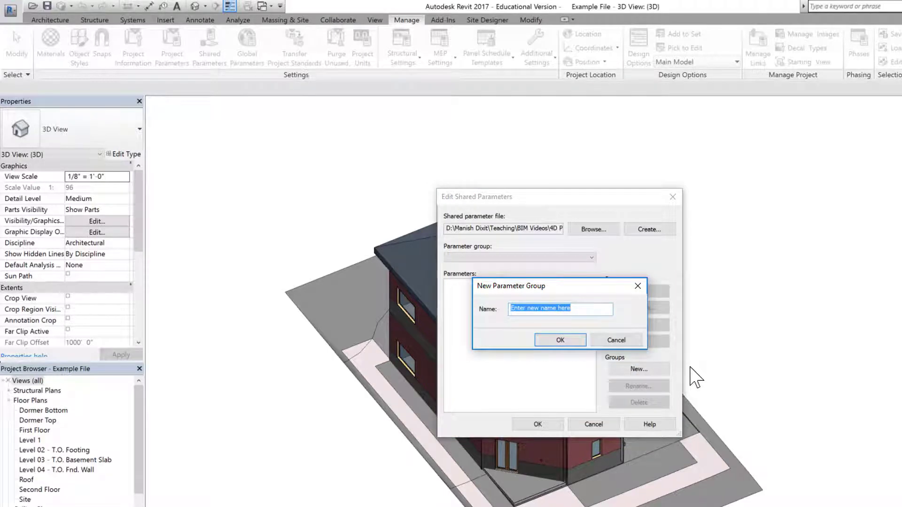
pyautogui.write('4D')
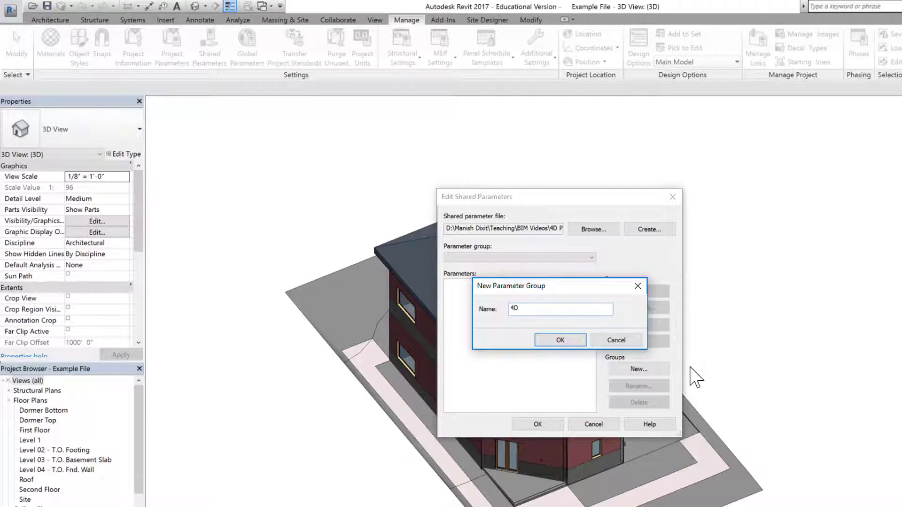
pyautogui.write(' Simulation')
pyautogui.click(560, 341)
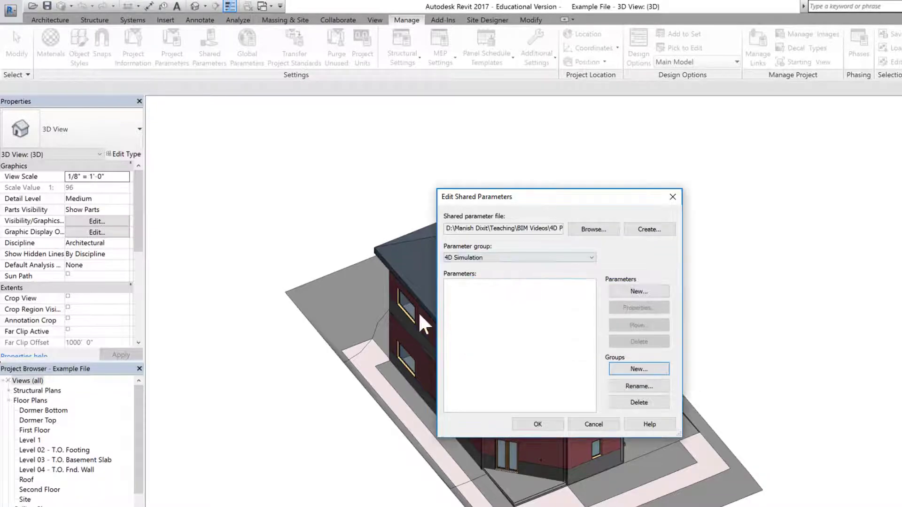
# - Add a shared parameter named Task ID to the 4D Simulation group and accept the shared parameter edits
pyautogui.click(549, 258)
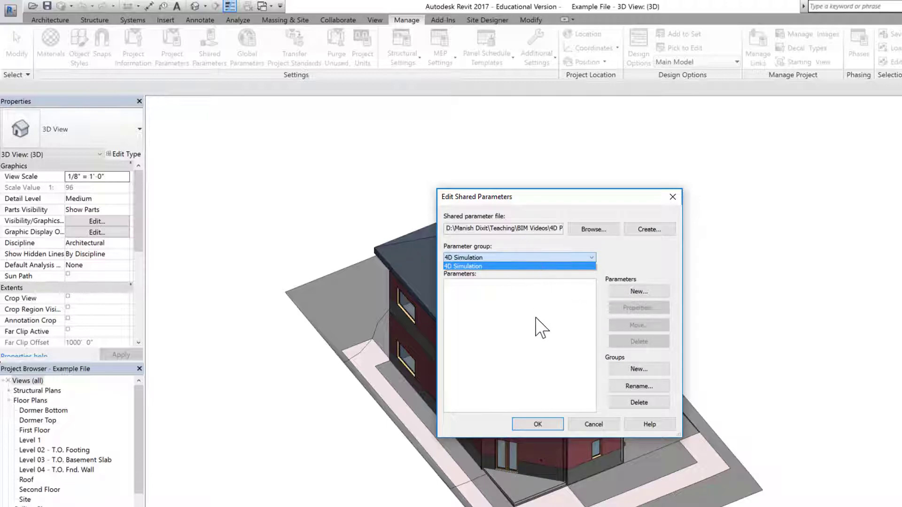
pyautogui.click(602, 267)
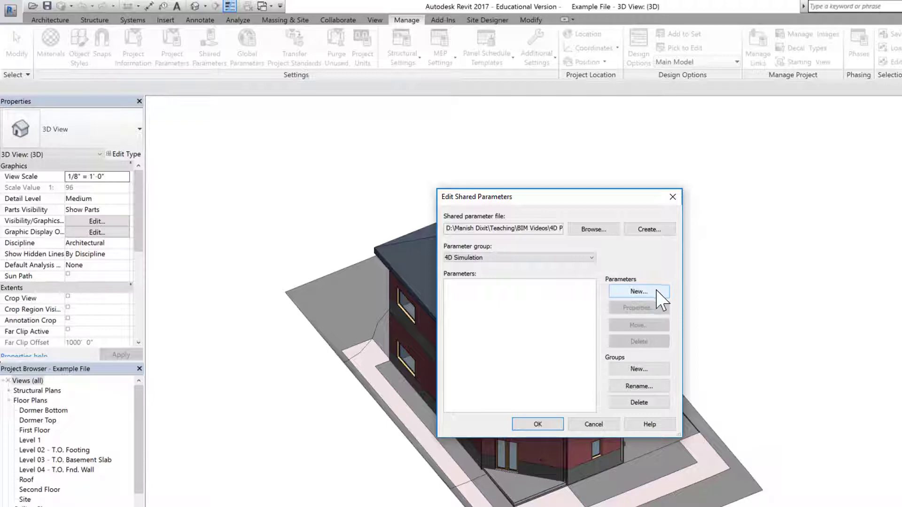
pyautogui.click(634, 292)
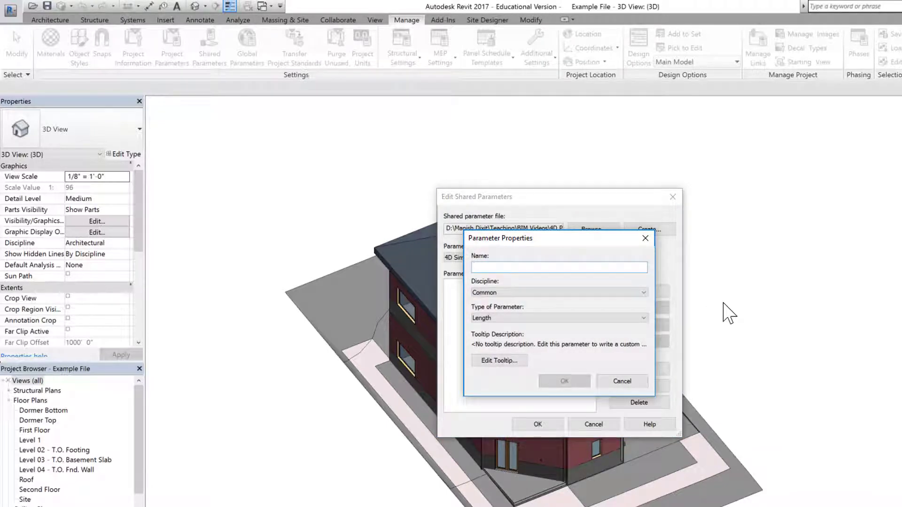
pyautogui.write('Task ID')
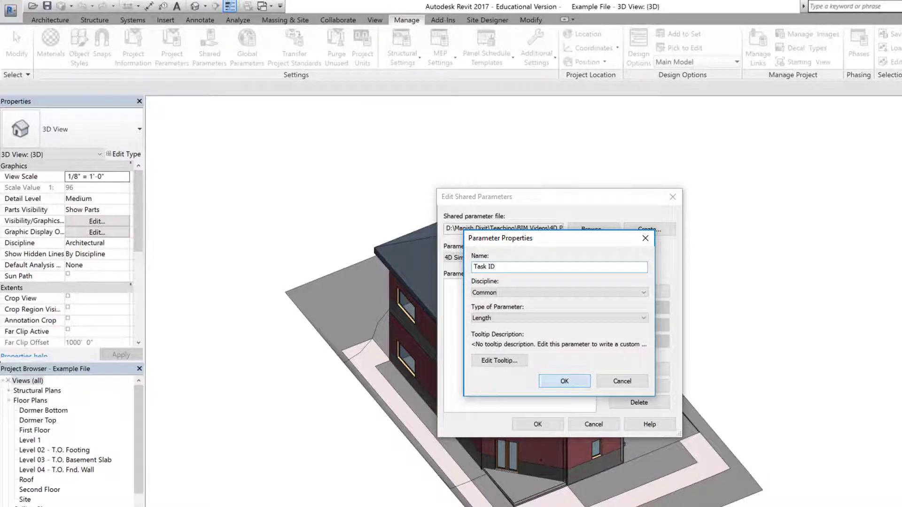
pyautogui.click(564, 381)
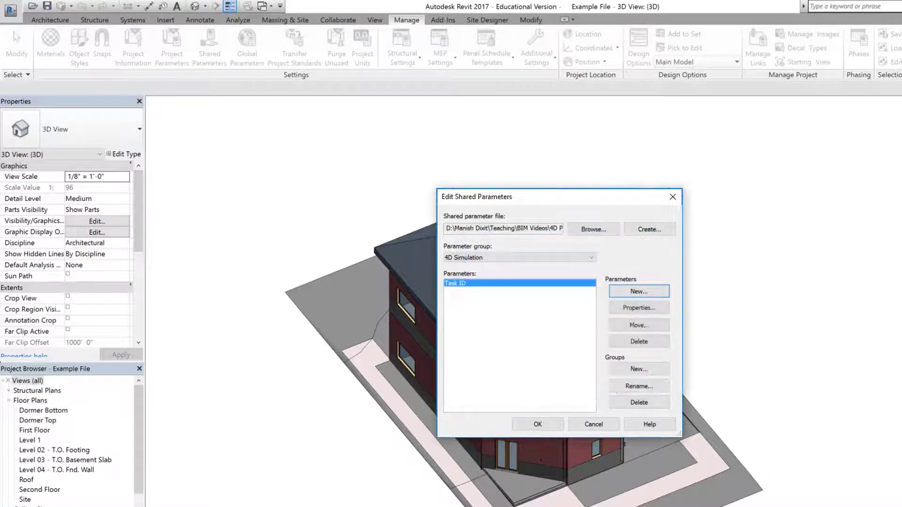
pyautogui.click(538, 424)
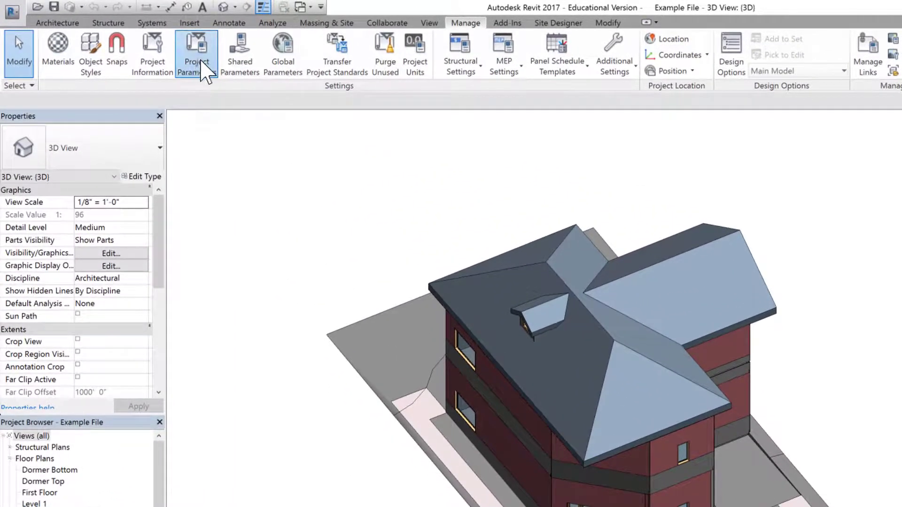
# - Add a project parameter based on the shared parameter Task ID from the 4D Simulation group
pyautogui.click(205, 71)
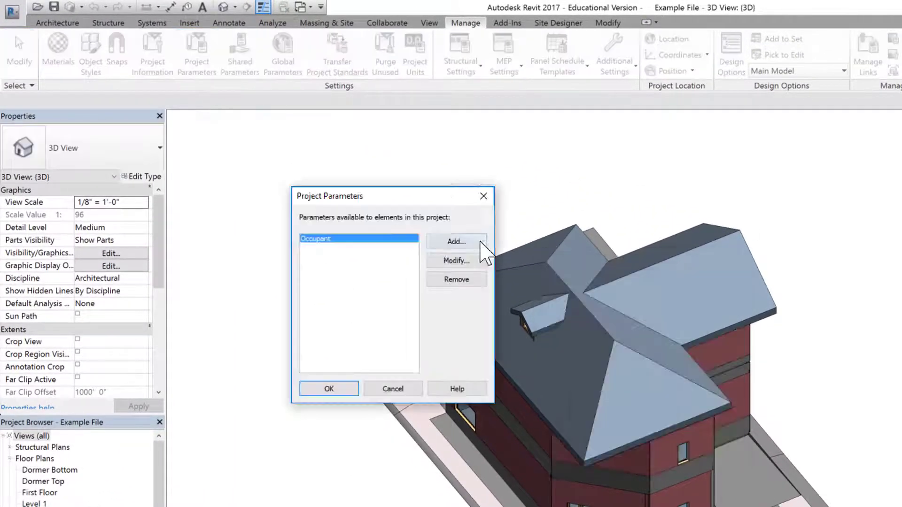
pyautogui.click(454, 244)
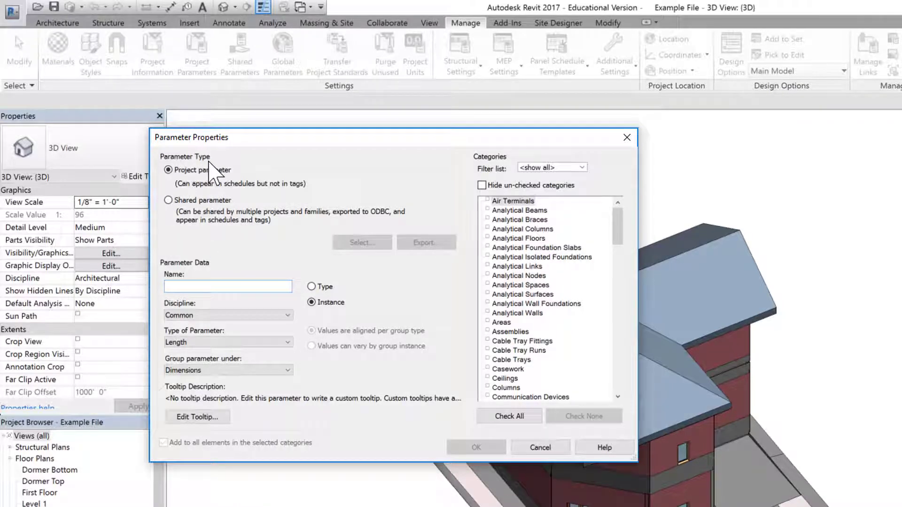
pyautogui.click(168, 200)
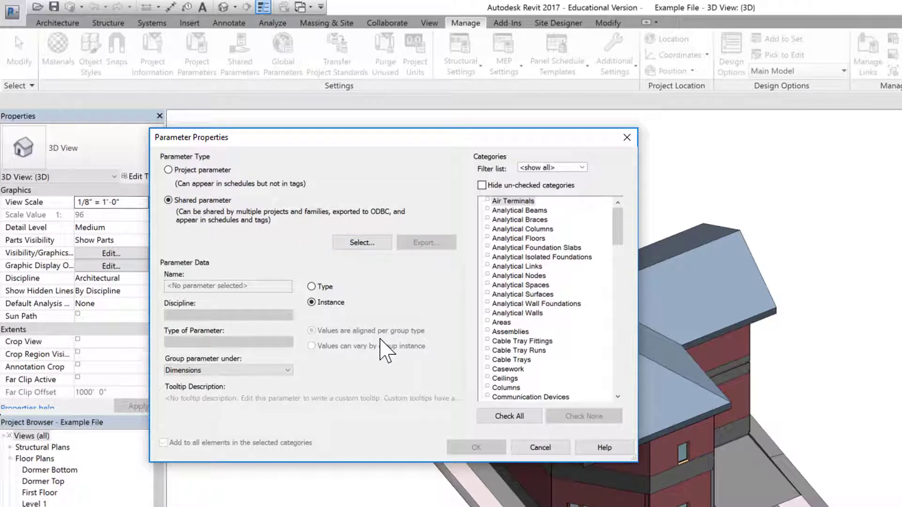
pyautogui.click(362, 243)
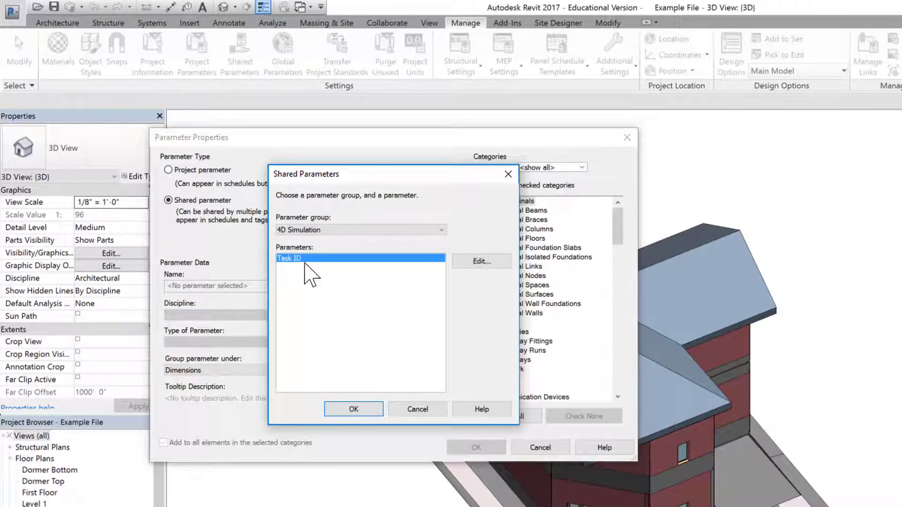
pyautogui.click(340, 414)
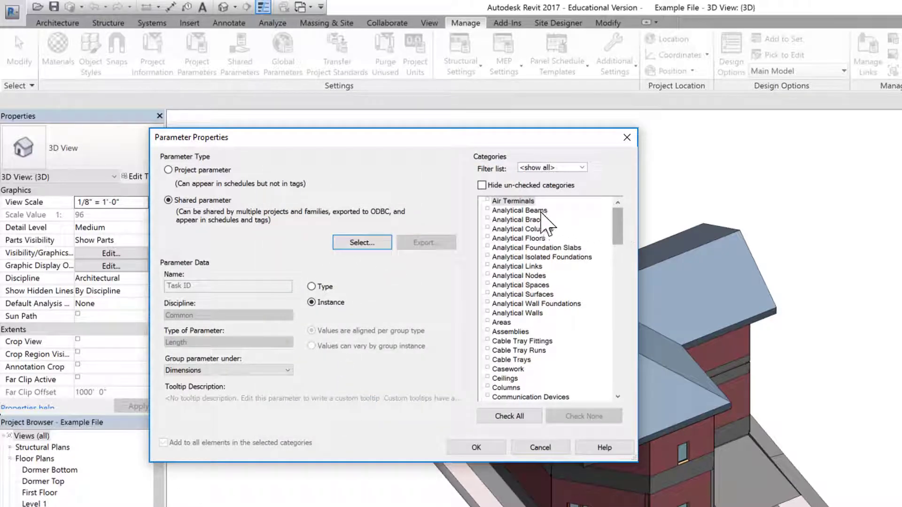
# - Assign the Task ID parameter to all element categories and confirm the project parameter
pyautogui.click(512, 202)
pyautogui.moveTo(618, 226); pyautogui.dragTo(605, 209)
pyautogui.keyDown('shift'); pyautogui.click(528, 398); pyautogui.keyUp('shift')
pyautogui.click(487, 265)
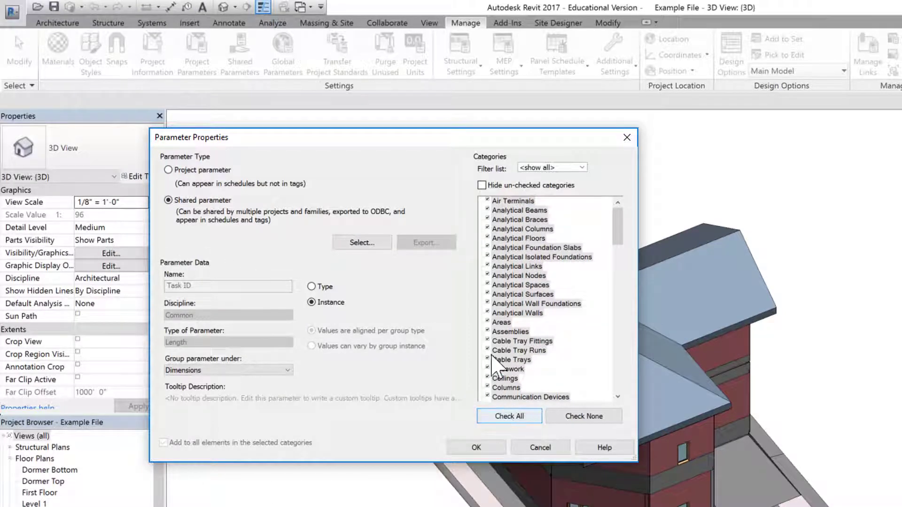
pyautogui.click(580, 277)
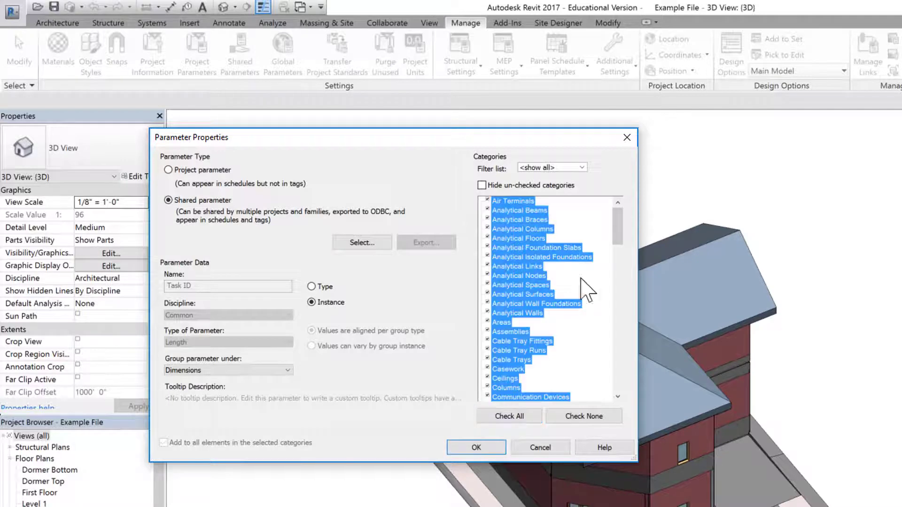
pyautogui.moveTo(622, 235); pyautogui.dragTo(641, 337)
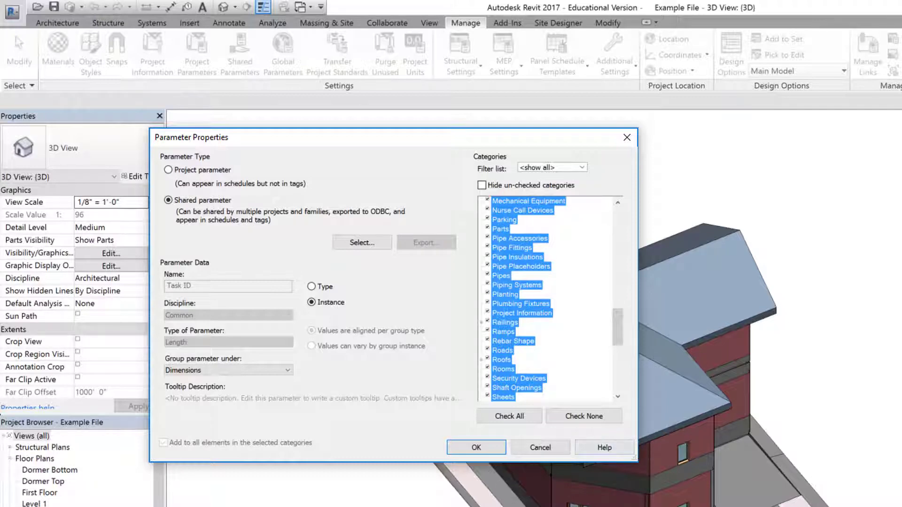
pyautogui.click(488, 450)
pyautogui.click(333, 391)
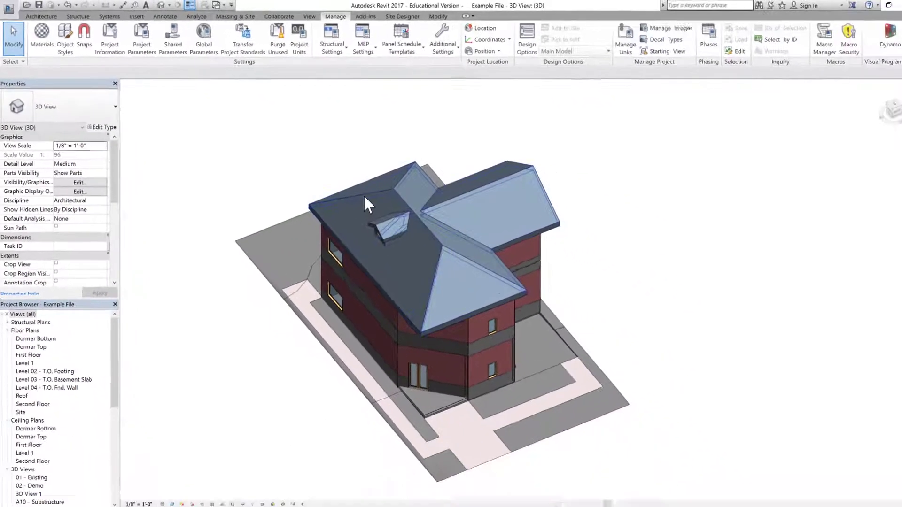
# - Inspect the main roof's properties for the Task ID parameter, then clear the selection
pyautogui.click(399, 177)
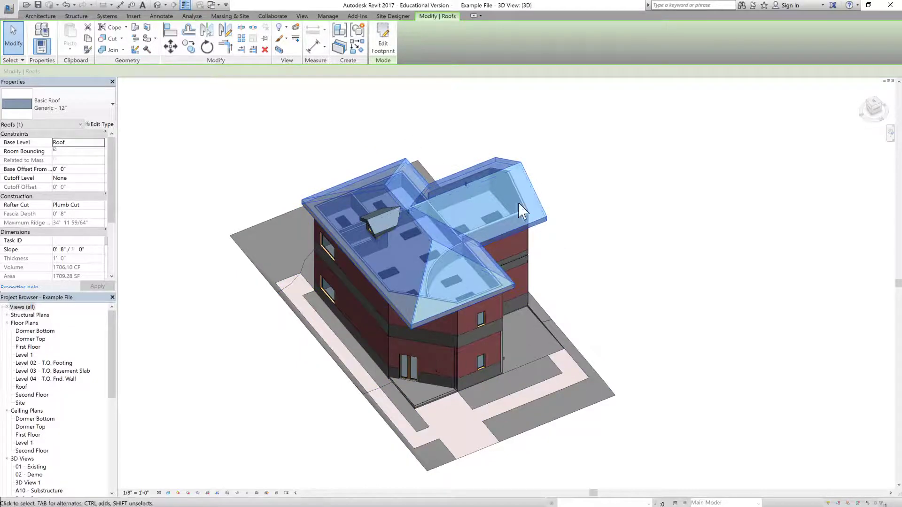
pyautogui.press('Escape')
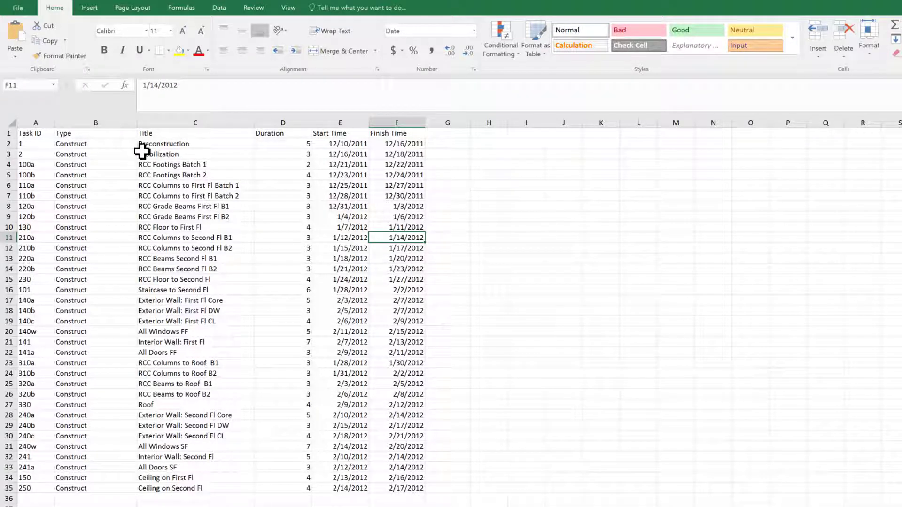
# - Review the construction schedule's column headings: Task ID, Type, Title, Duration, Start Time and Finish Time
pyautogui.click(38, 134)
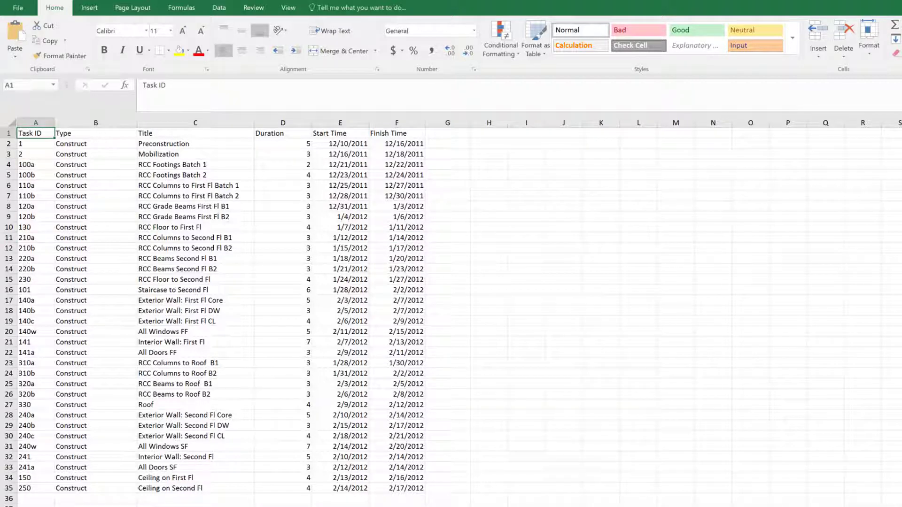
pyautogui.click(95, 134)
pyautogui.click(195, 134)
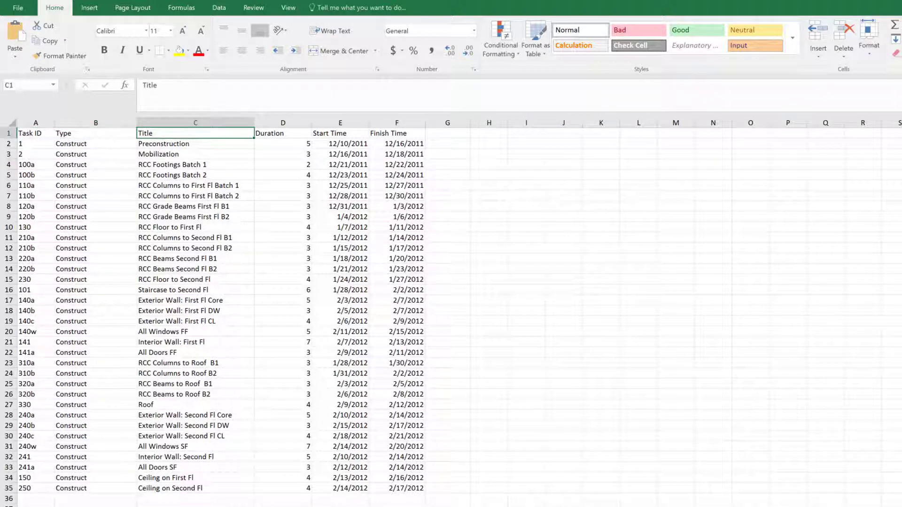
pyautogui.click(283, 134)
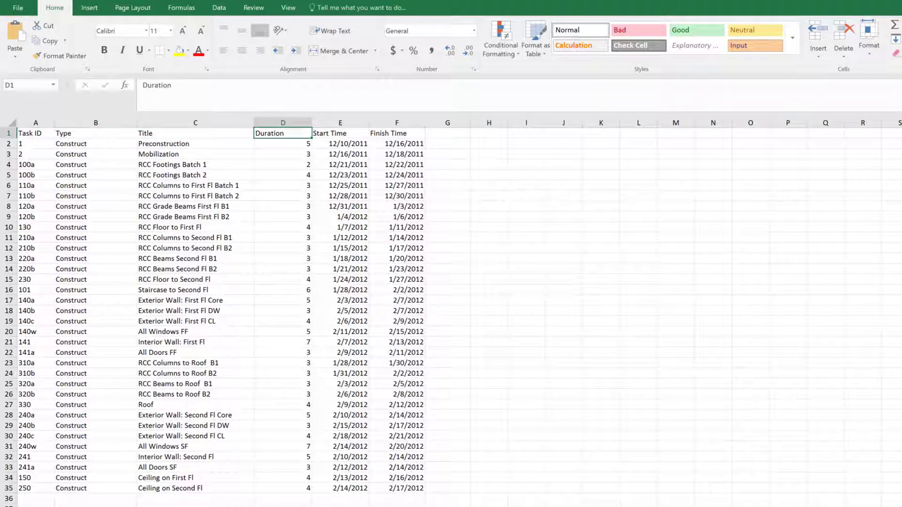
pyautogui.click(340, 134)
pyautogui.click(399, 135)
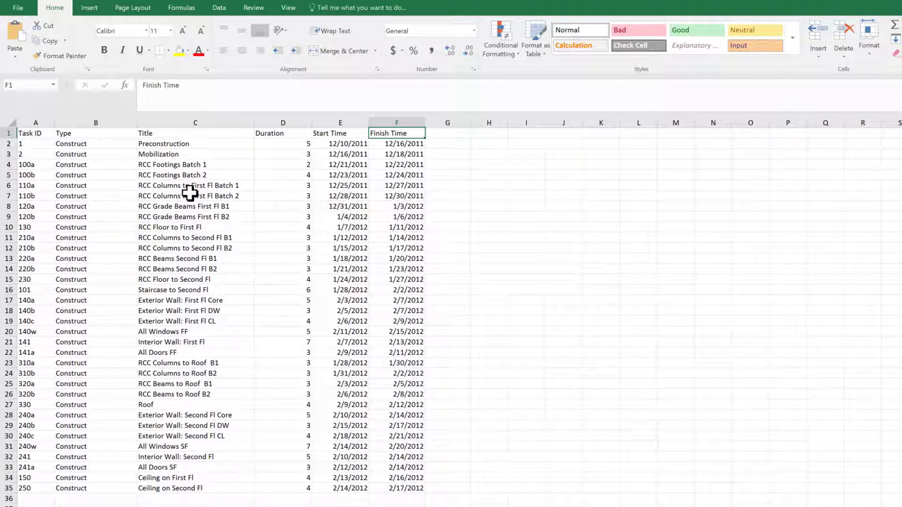
# - Examine the Task IDs and titles of the Preconstruction, Mobilization and two RCC Footings batch tasks in the schedule
pyautogui.click(37, 144)
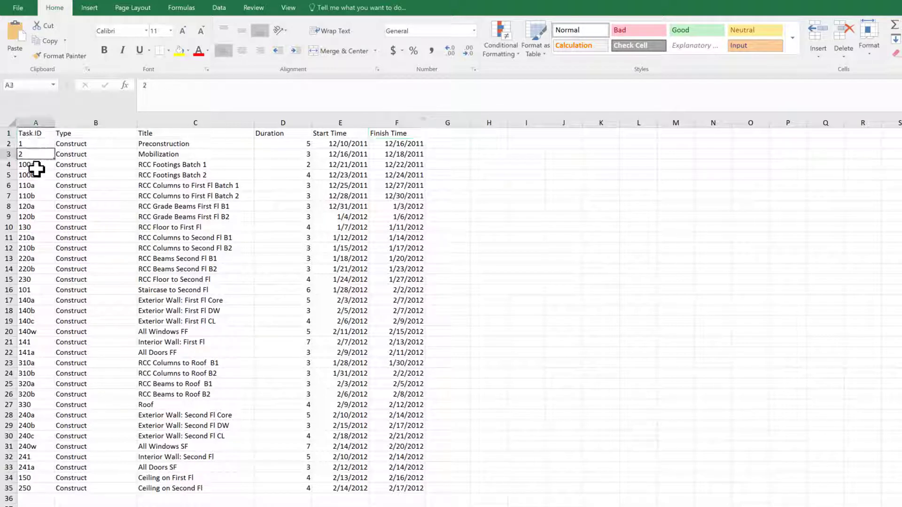
pyautogui.click(36, 165)
pyautogui.click(166, 145)
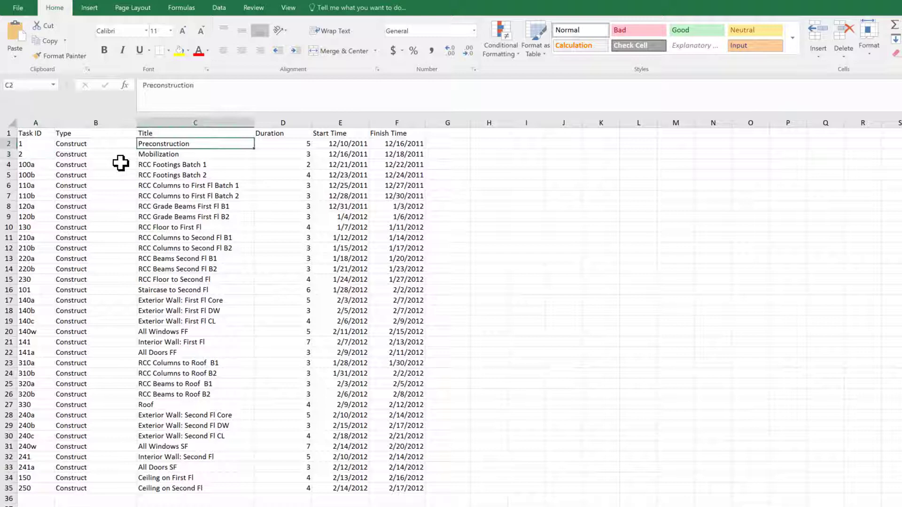
pyautogui.click(34, 144)
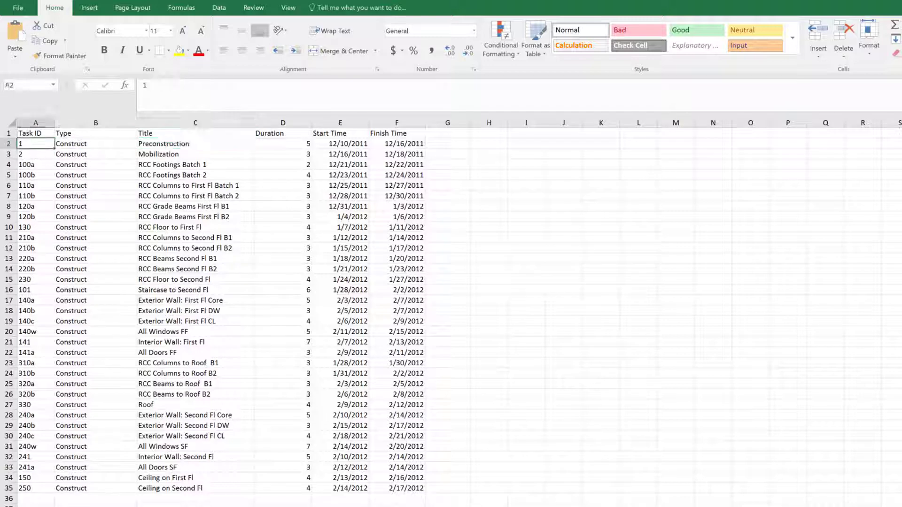
pyautogui.click(5, 154)
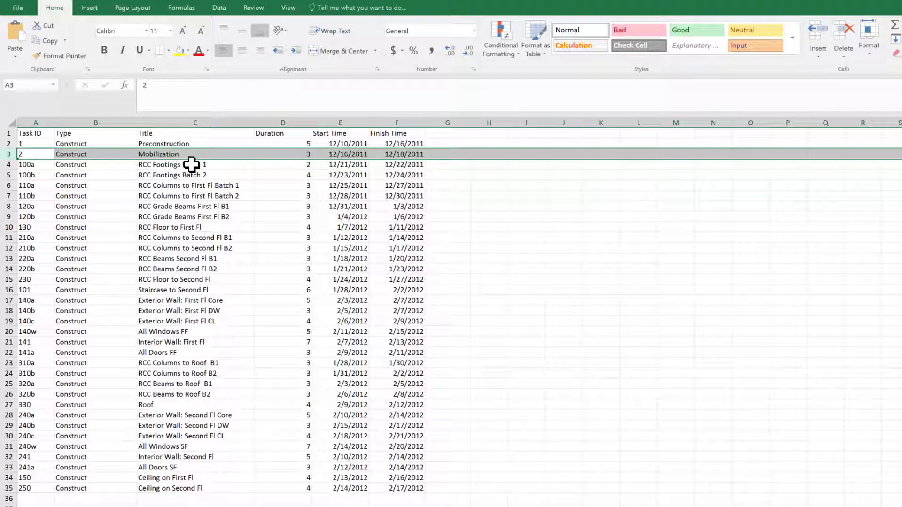
pyautogui.click(8, 165)
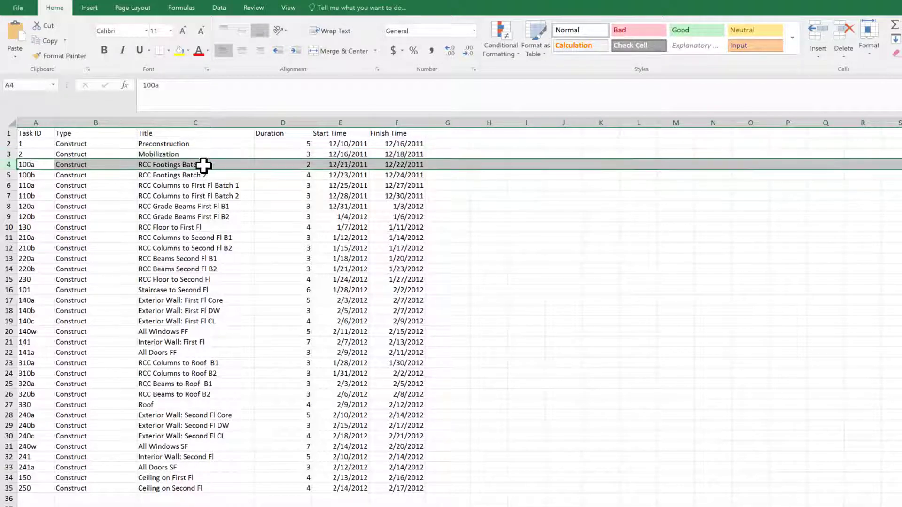
pyautogui.click(181, 174)
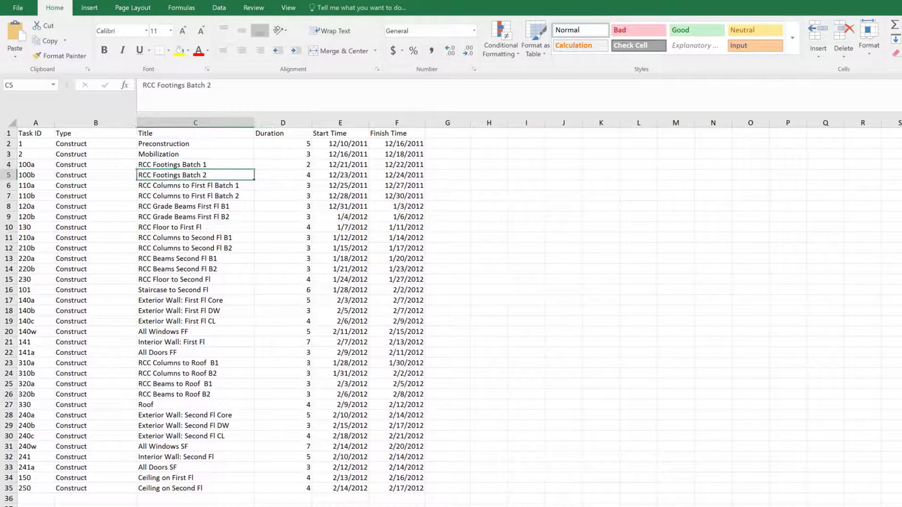
pyautogui.click(28, 167)
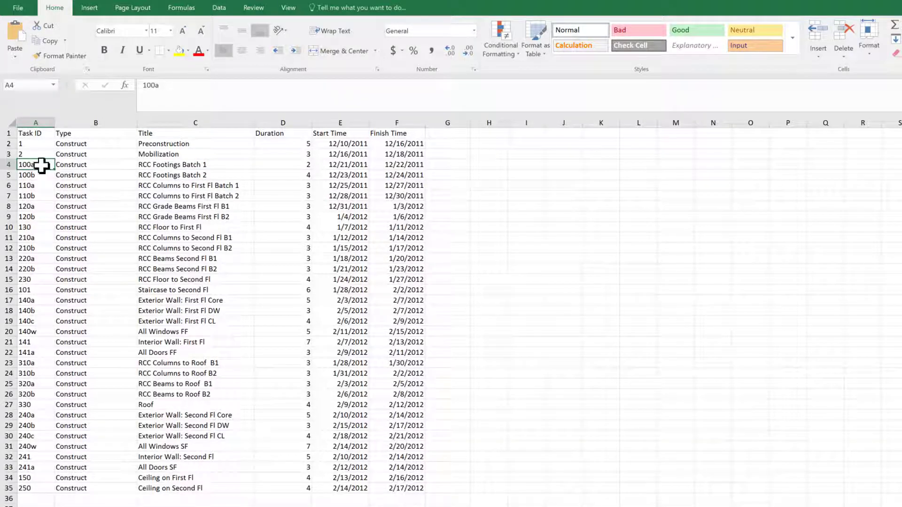
pyautogui.click(39, 175)
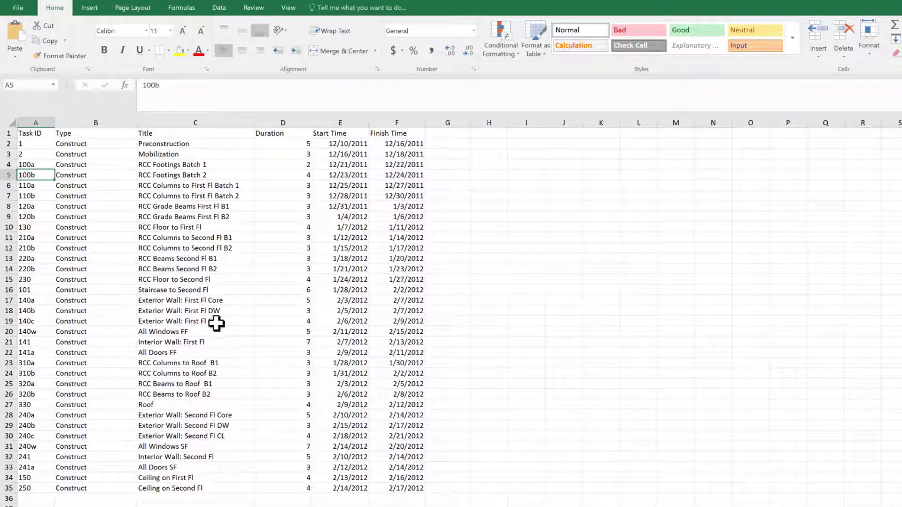
# - Examine the first-floor exterior wall tasks 140a, 140b and 140c for Core, DW and CL in the schedule
pyautogui.click(9, 300)
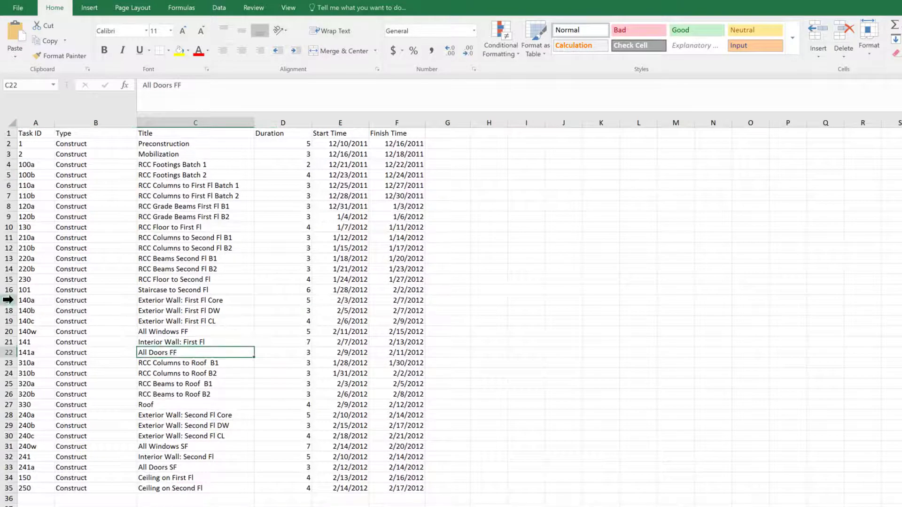
pyautogui.moveTo(17, 303); pyautogui.dragTo(13, 321)
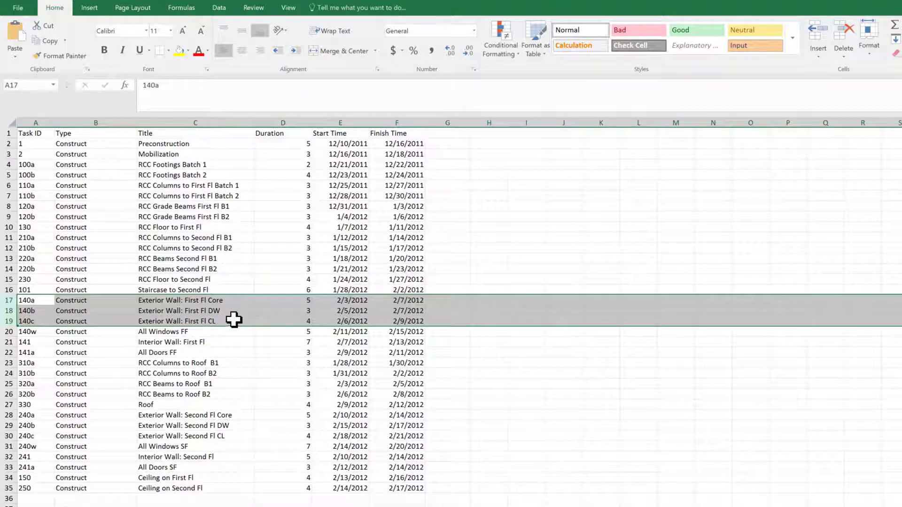
pyautogui.click(220, 300)
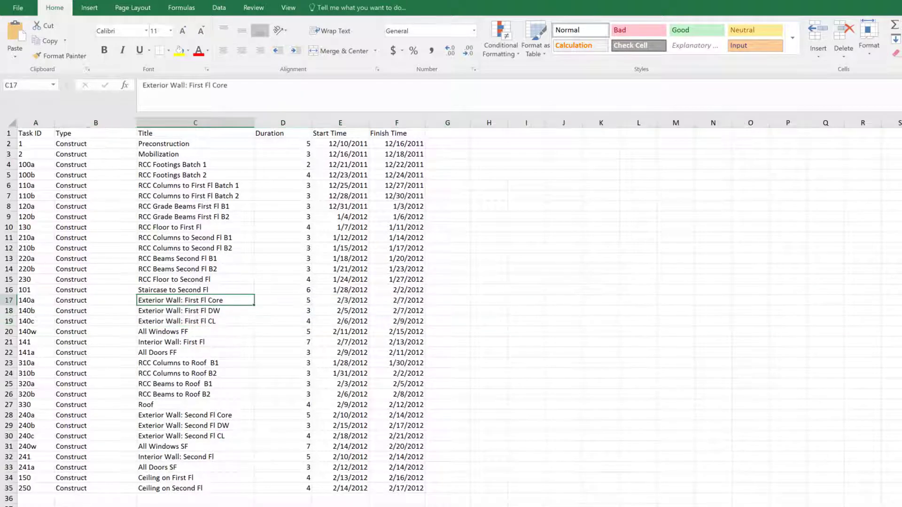
pyautogui.click(224, 311)
pyautogui.click(230, 322)
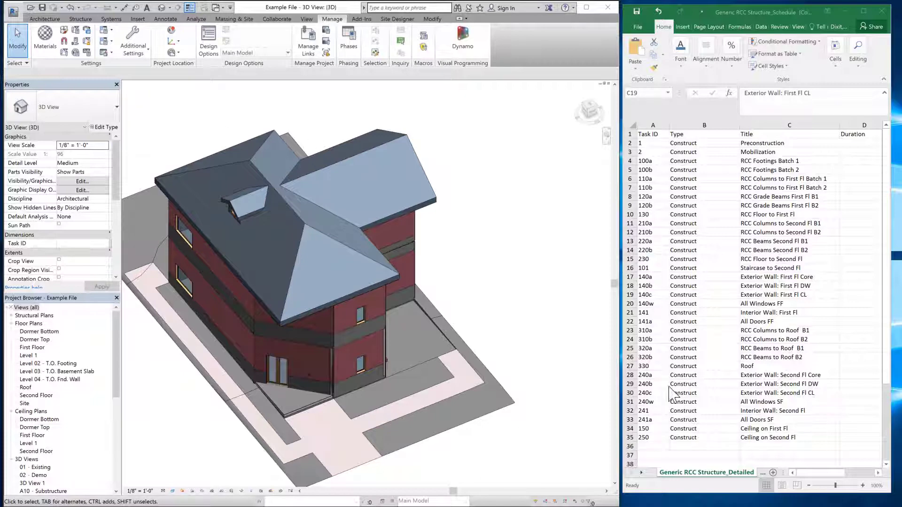
# - Switch to Revit, enter 1' 0" as the site topography's Task ID, and reselect the topography to check the entry
pyautogui.moveTo(687, 492); pyautogui.dragTo(687, 501)
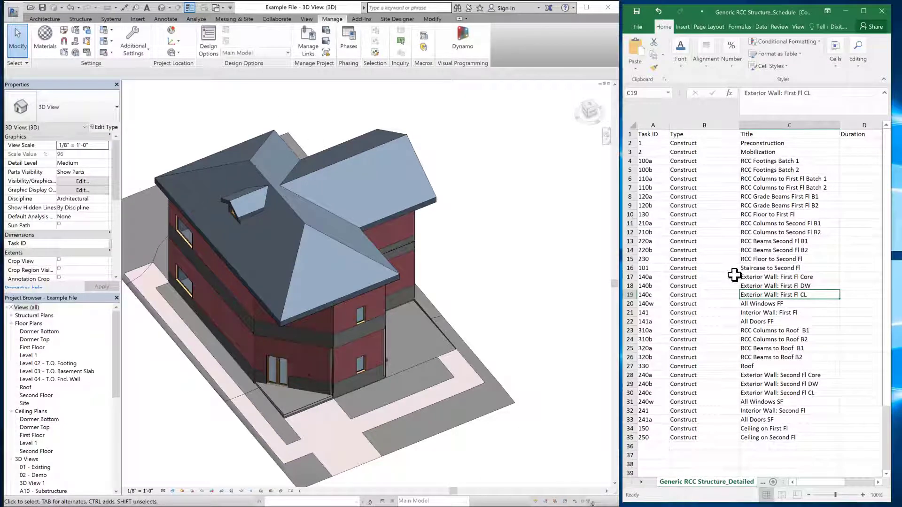
pyautogui.click(463, 213)
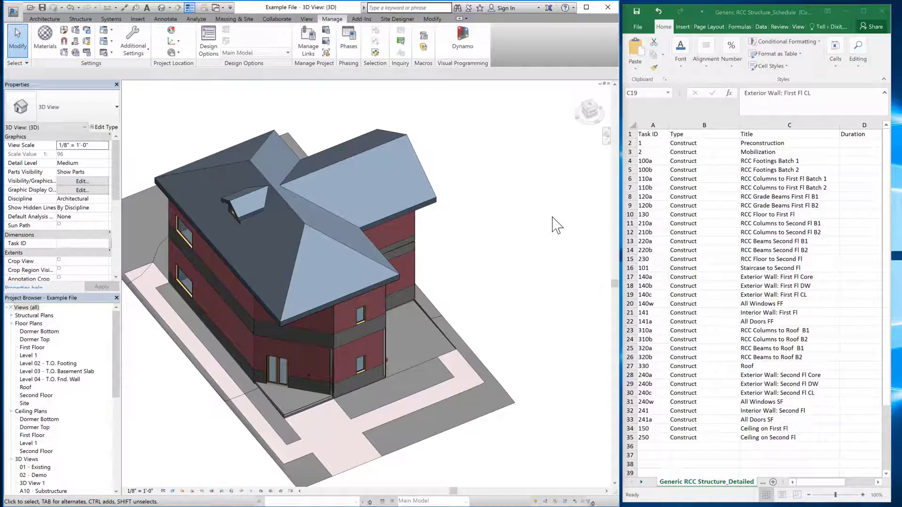
pyautogui.scroll(-3, 557, 225)
pyautogui.click(428, 258)
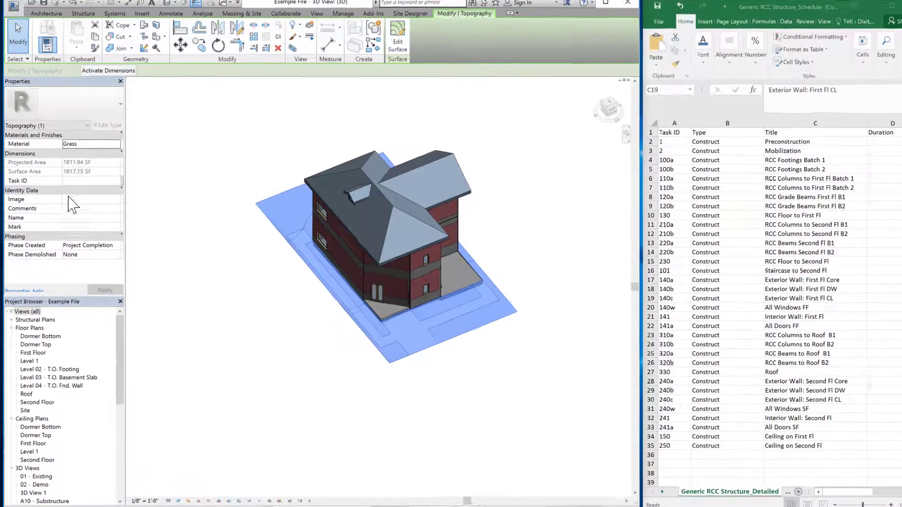
pyautogui.click(75, 181)
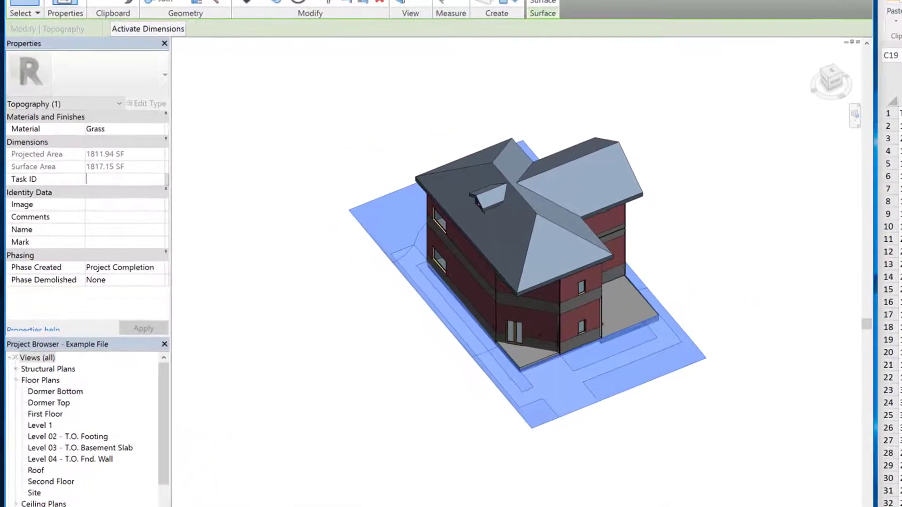
pyautogui.write('1\'  0"')
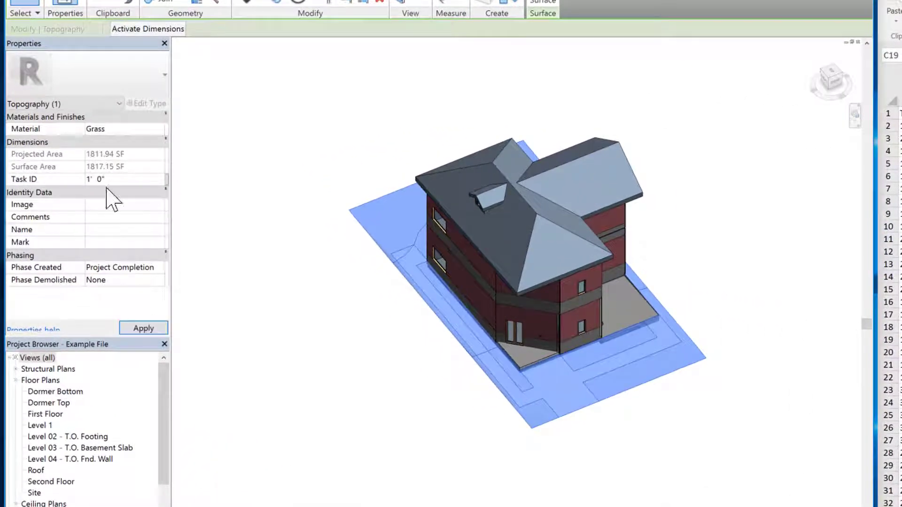
pyautogui.click(248, 315)
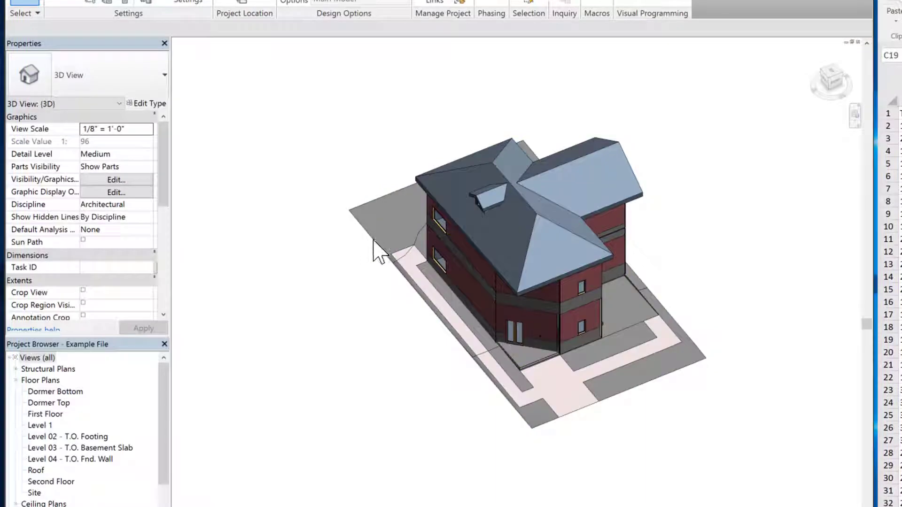
pyautogui.click(364, 244)
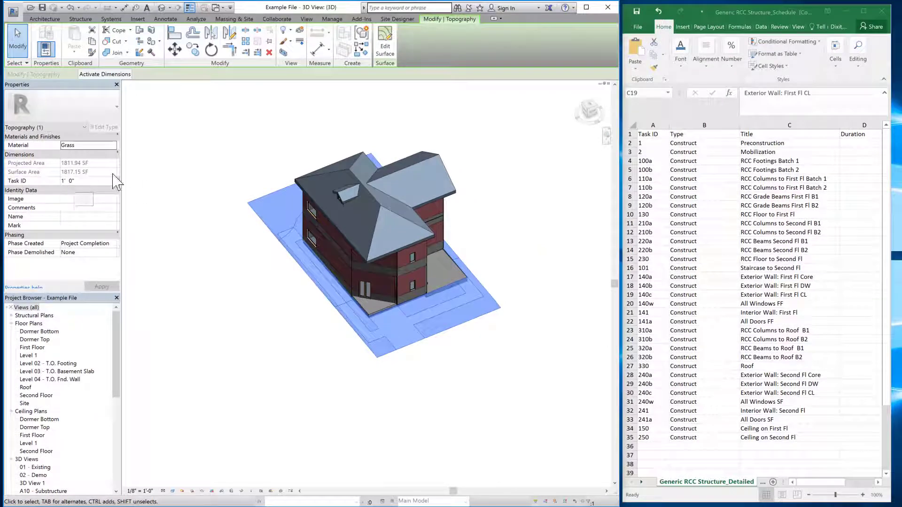
pyautogui.click(237, 174)
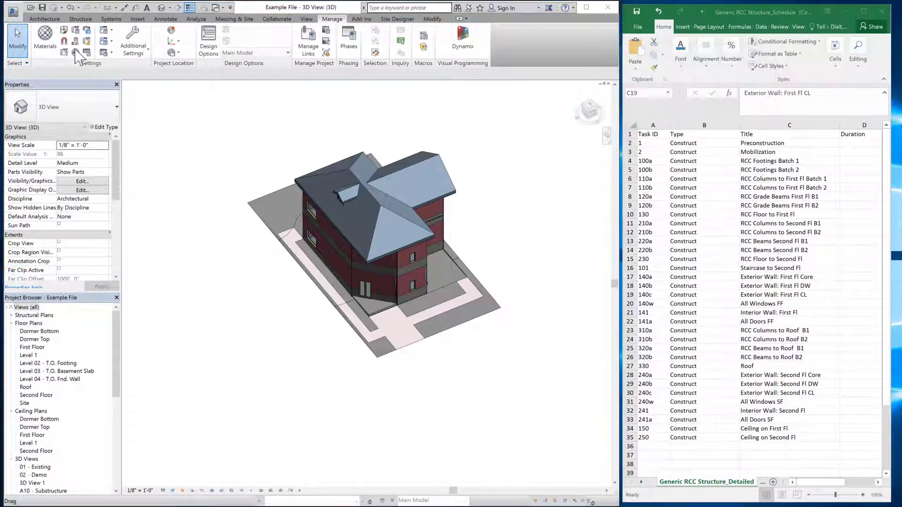
# - Delete the Task ID shared parameter from the 4D Simulation parameter group
pyautogui.click(75, 41)
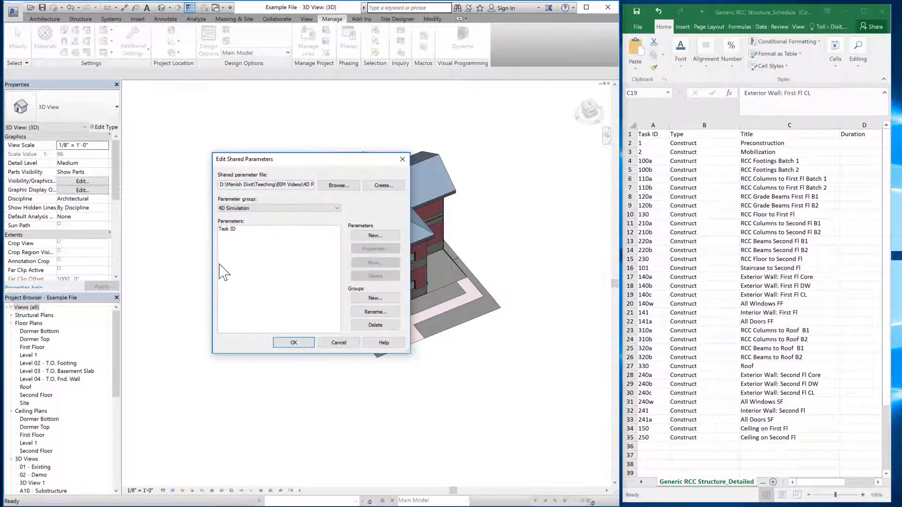
pyautogui.click(230, 229)
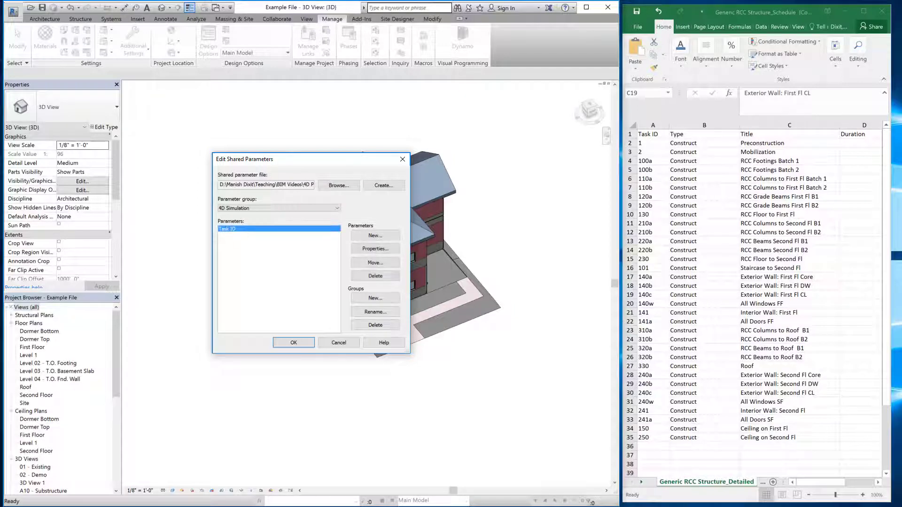
pyautogui.click(389, 281)
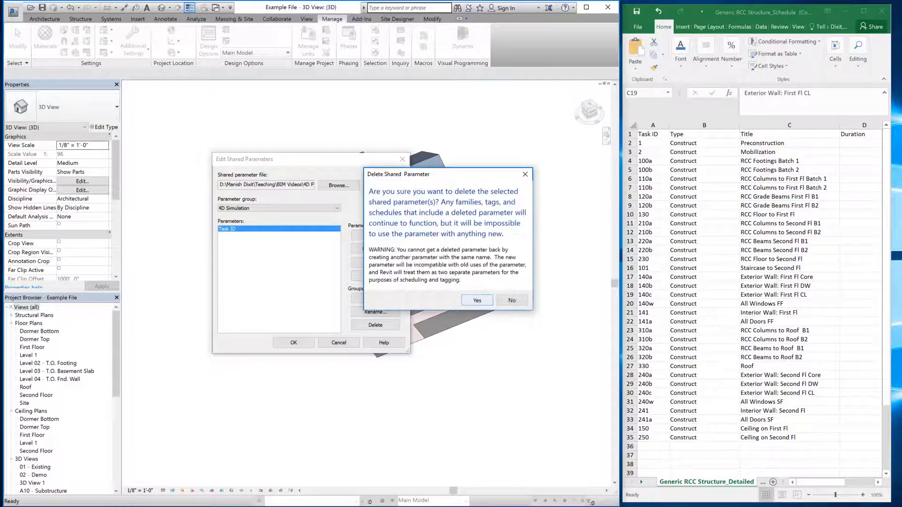
pyautogui.click(481, 303)
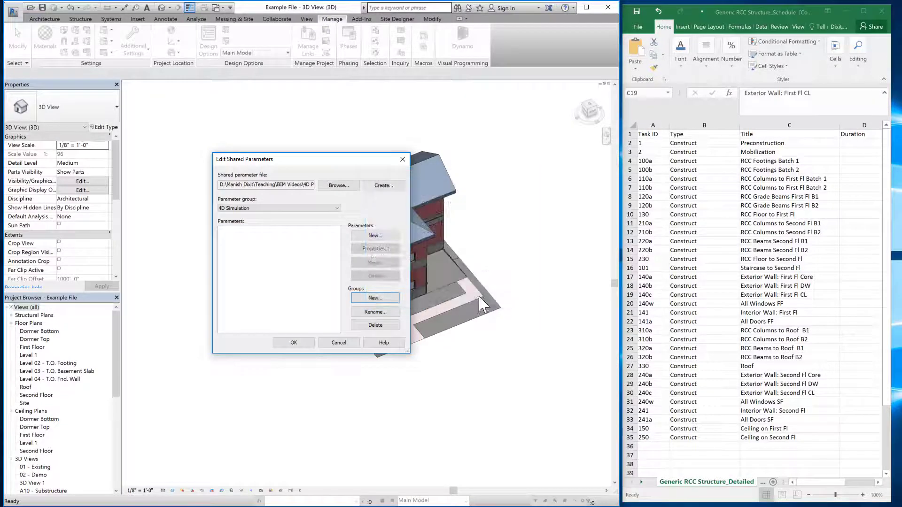
# - Create a new shared parameter named Task ID with parameter type Text in the 4D Simulation group and accept the edits
pyautogui.click(374, 236)
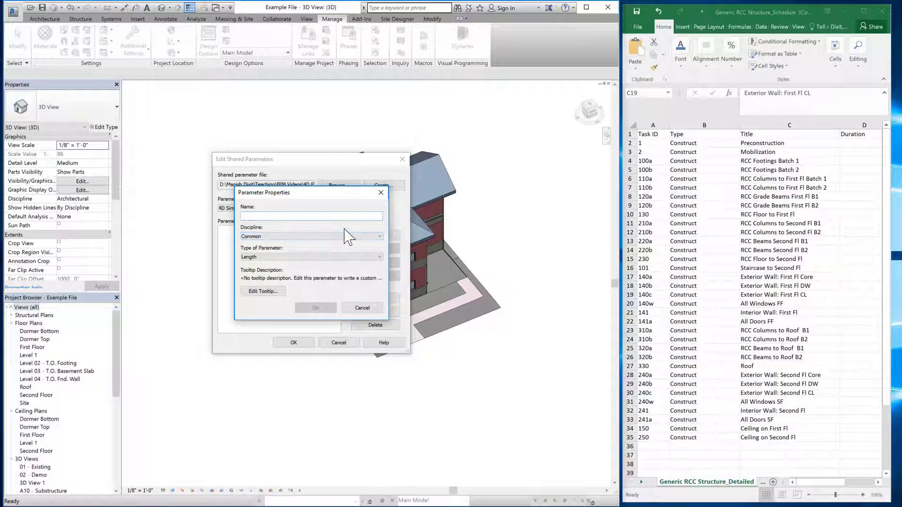
pyautogui.write('Task ID')
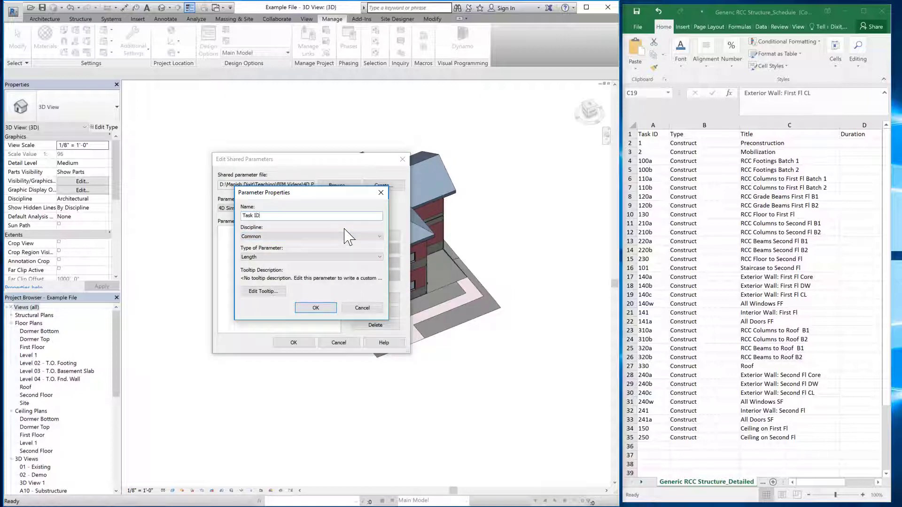
pyautogui.click(329, 257)
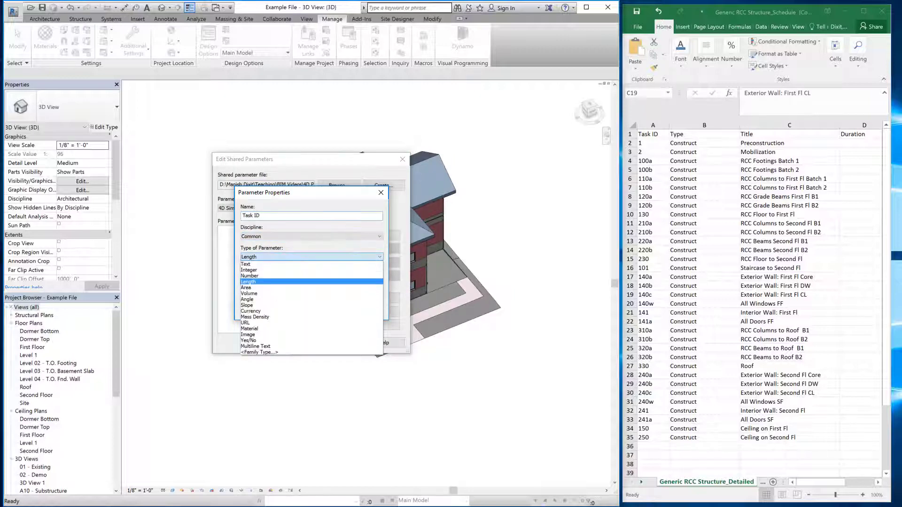
pyautogui.click(275, 334)
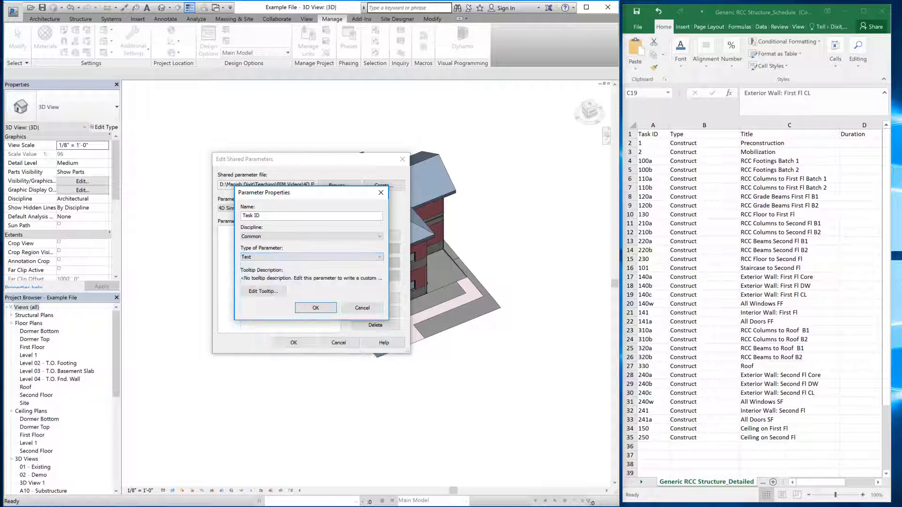
pyautogui.click(311, 309)
pyautogui.click(303, 342)
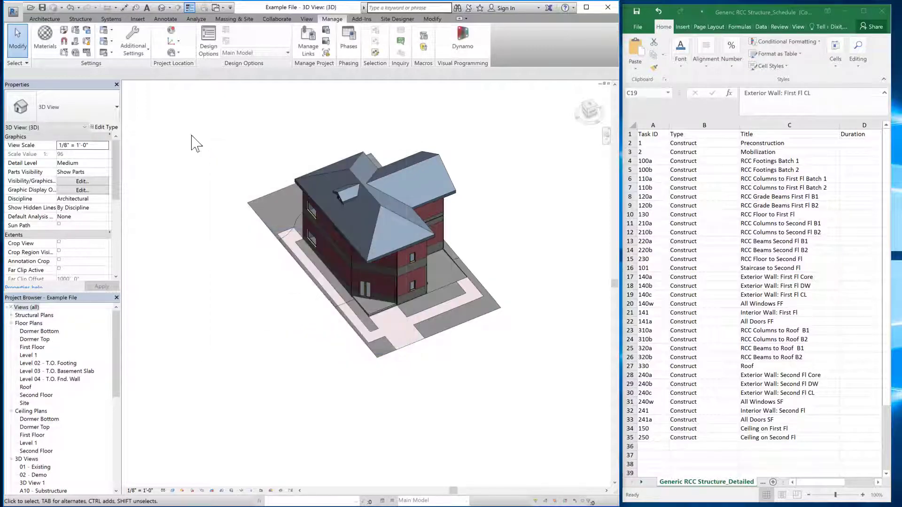
# - Remove the existing Task ID parameter from the project parameters and accept the loss of its data
pyautogui.click(75, 29)
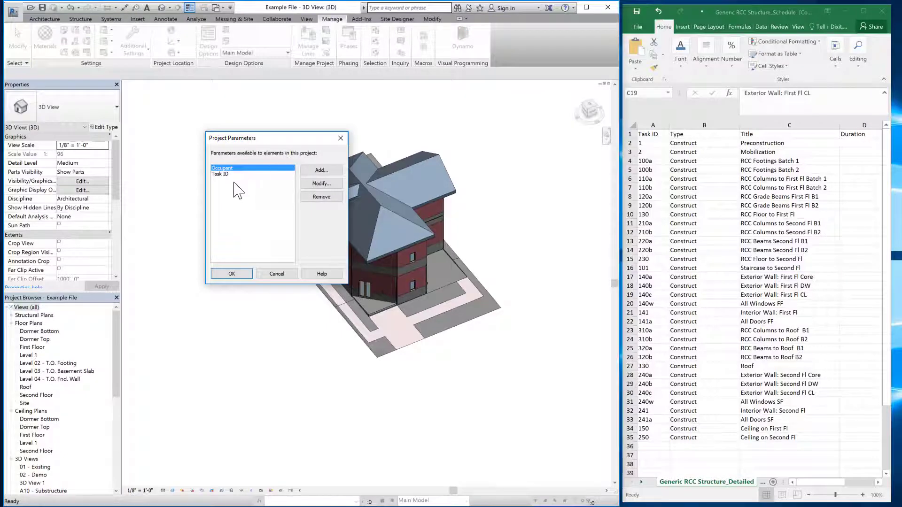
pyautogui.click(252, 173)
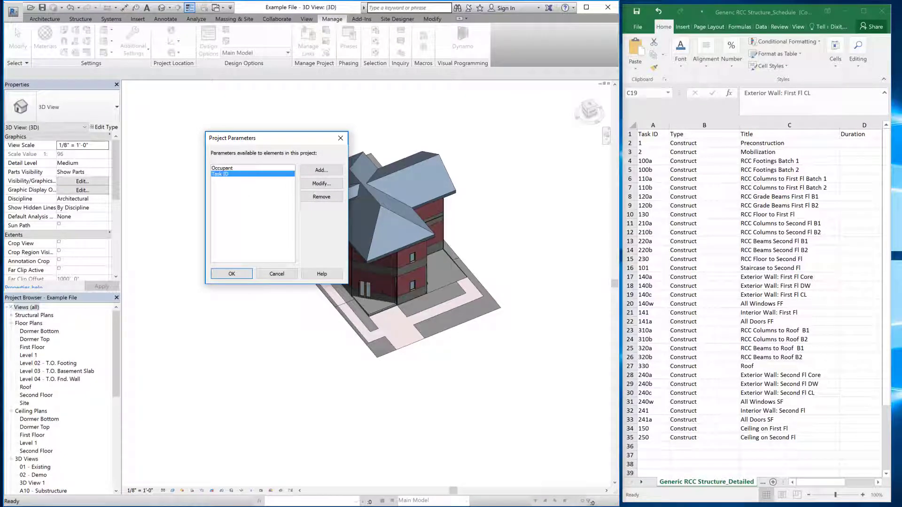
pyautogui.click(311, 199)
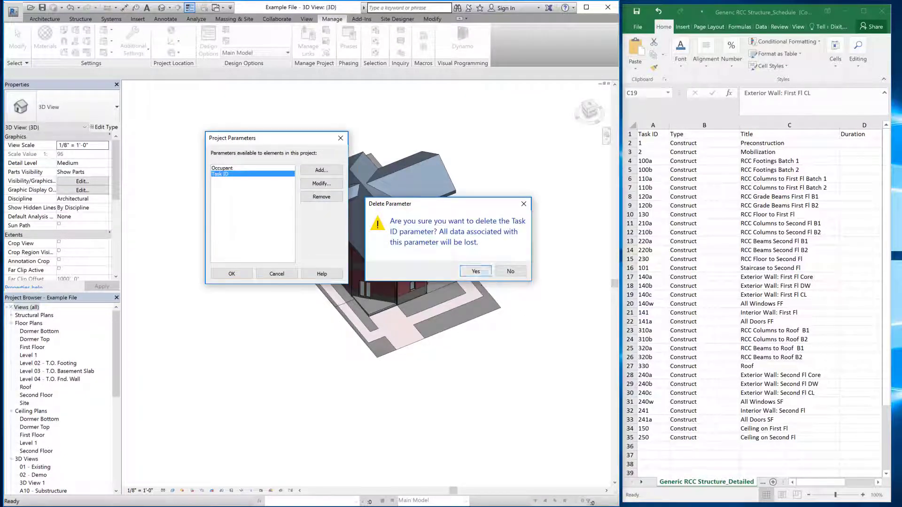
pyautogui.click(476, 272)
# - Add the shared Task ID parameter from the 4D Simulation group as a project instance parameter for all categories
pyautogui.click(310, 171)
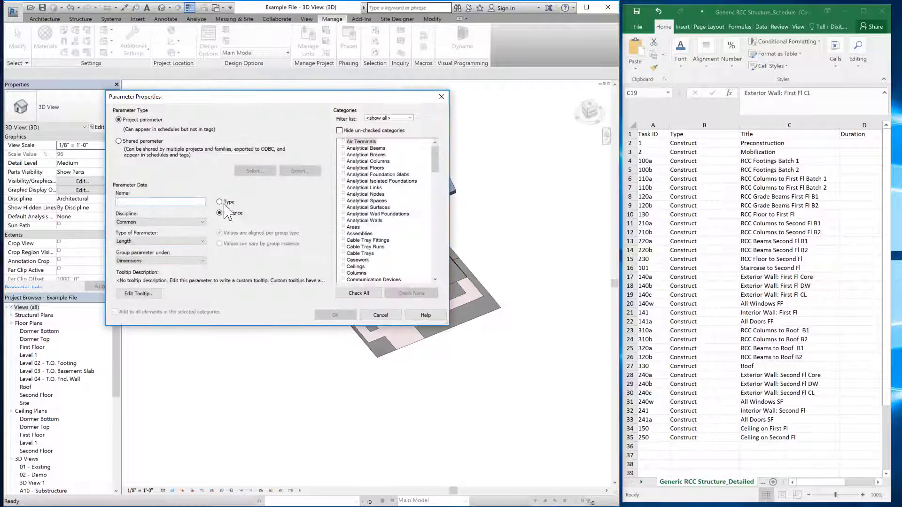
pyautogui.click(119, 141)
pyautogui.click(242, 174)
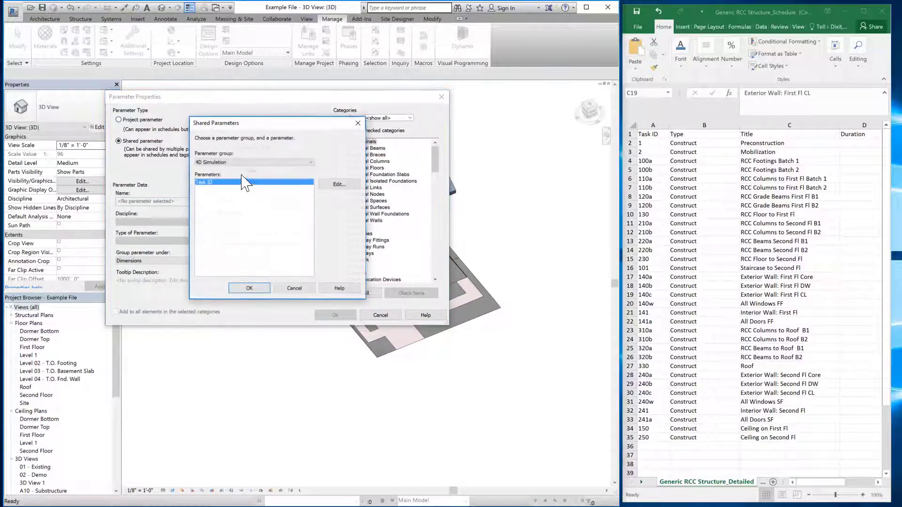
pyautogui.doubleClick(244, 182)
pyautogui.click(367, 292)
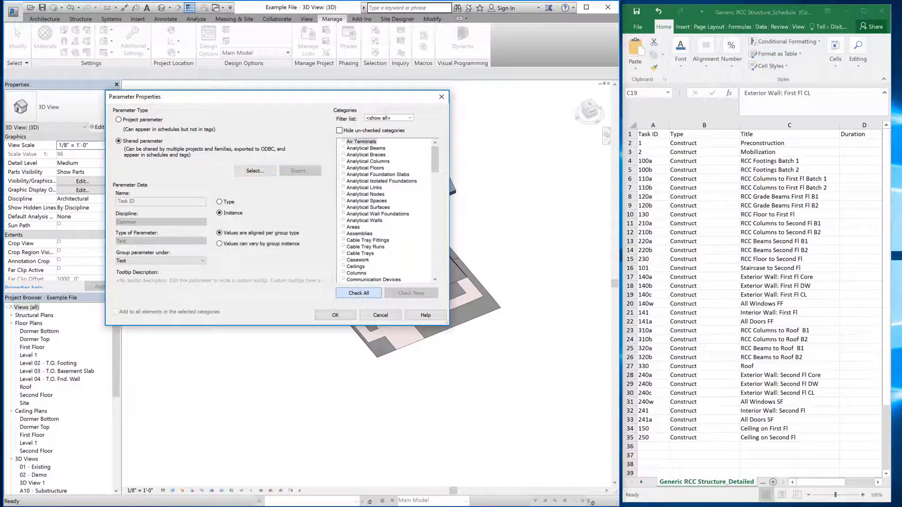
pyautogui.click(341, 316)
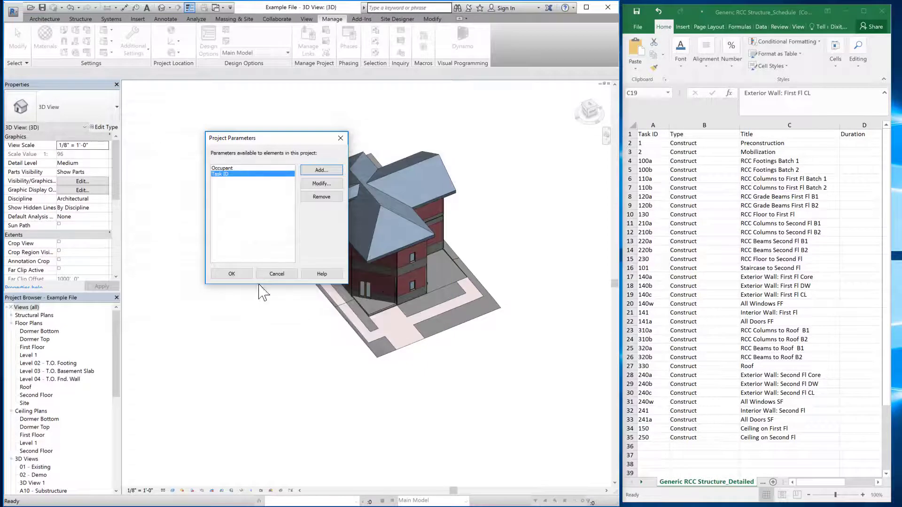
pyautogui.click(240, 275)
# - Set the site topography's Task ID to 1 and reselect the topography to check the entry
pyautogui.click(261, 222)
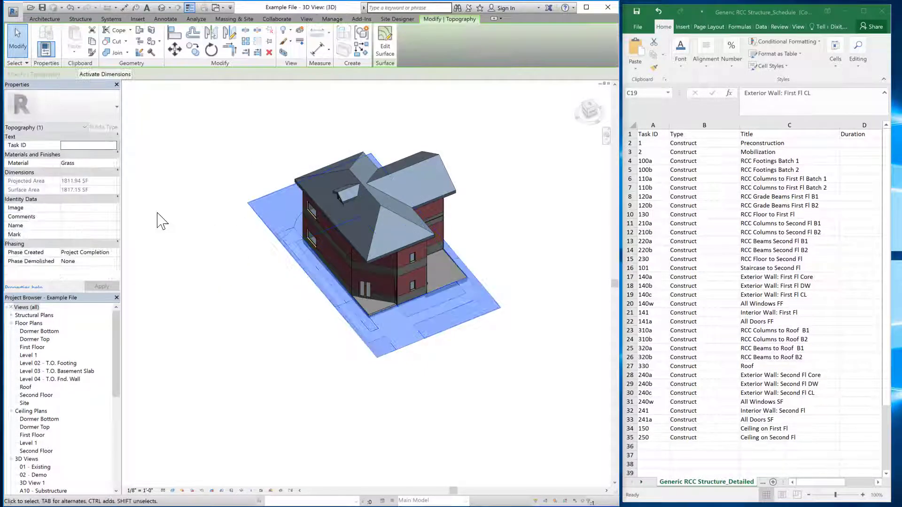
pyautogui.click(78, 145)
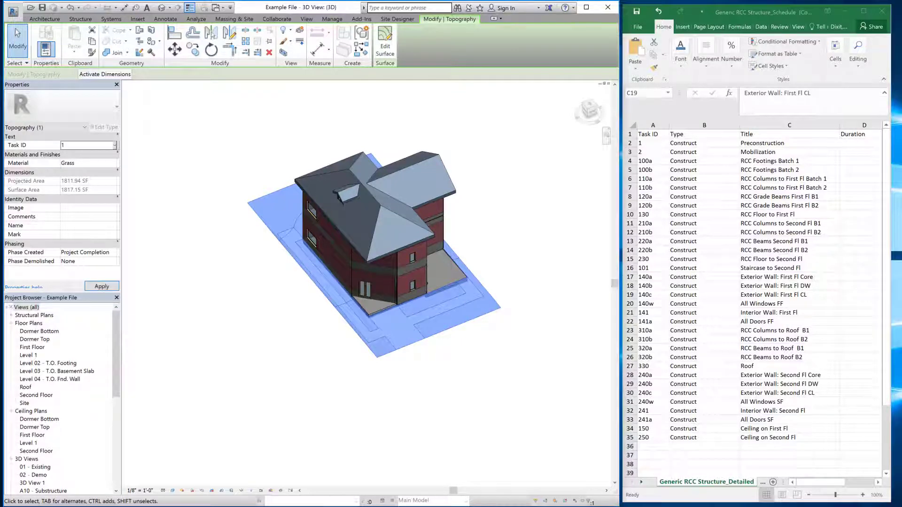
pyautogui.click(133, 148)
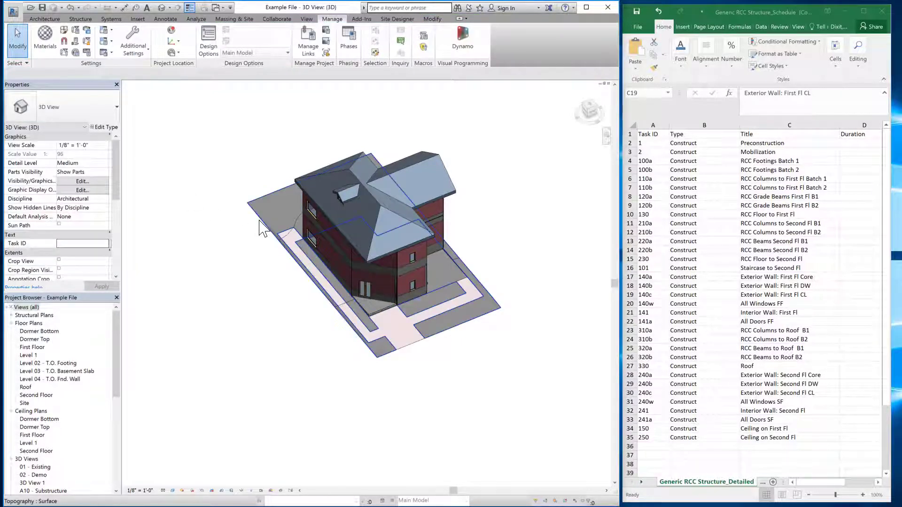
pyautogui.click(244, 233)
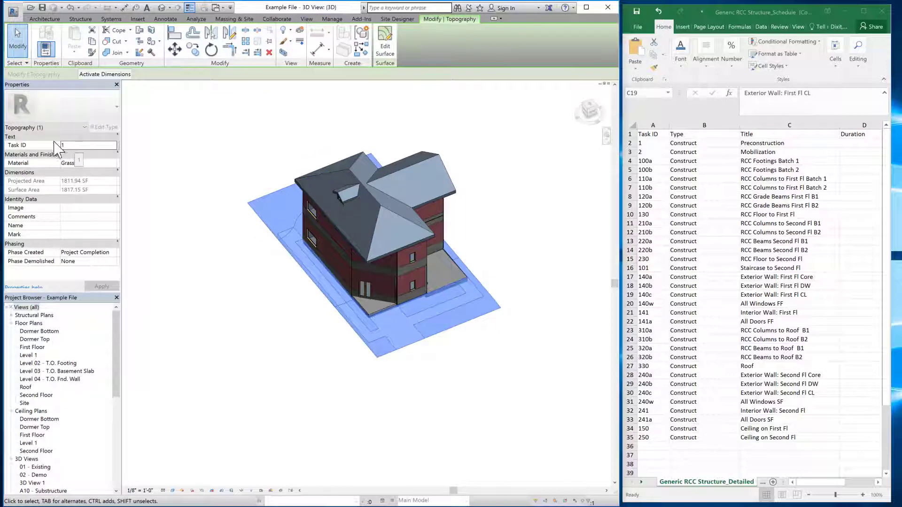